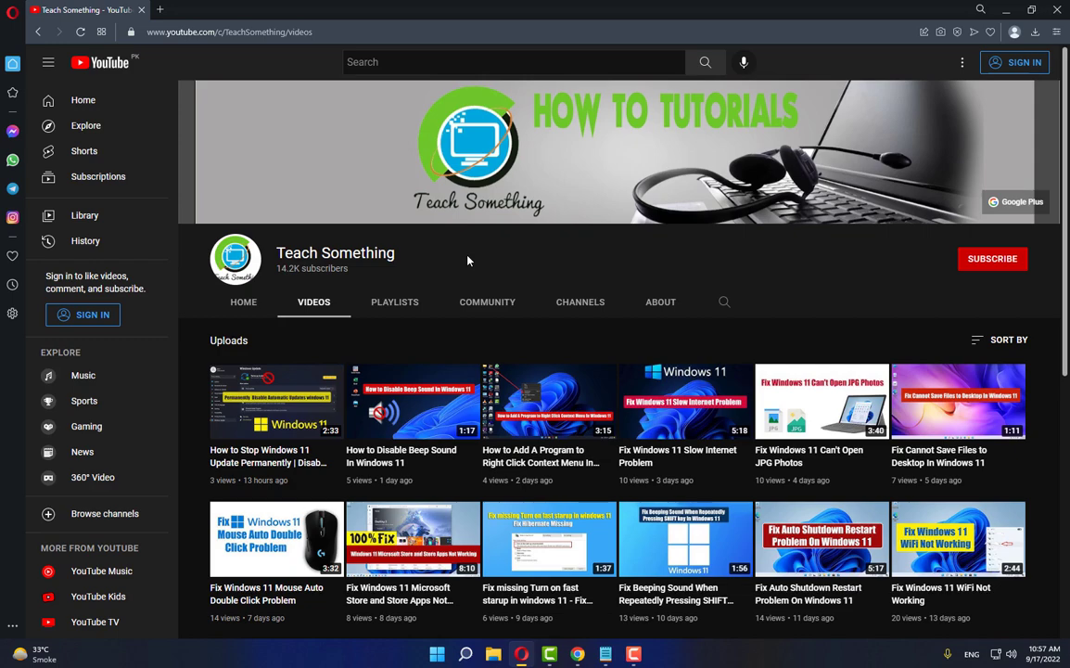
Step: Open the list of other troubleshooters in the Windows system settings
key("super")
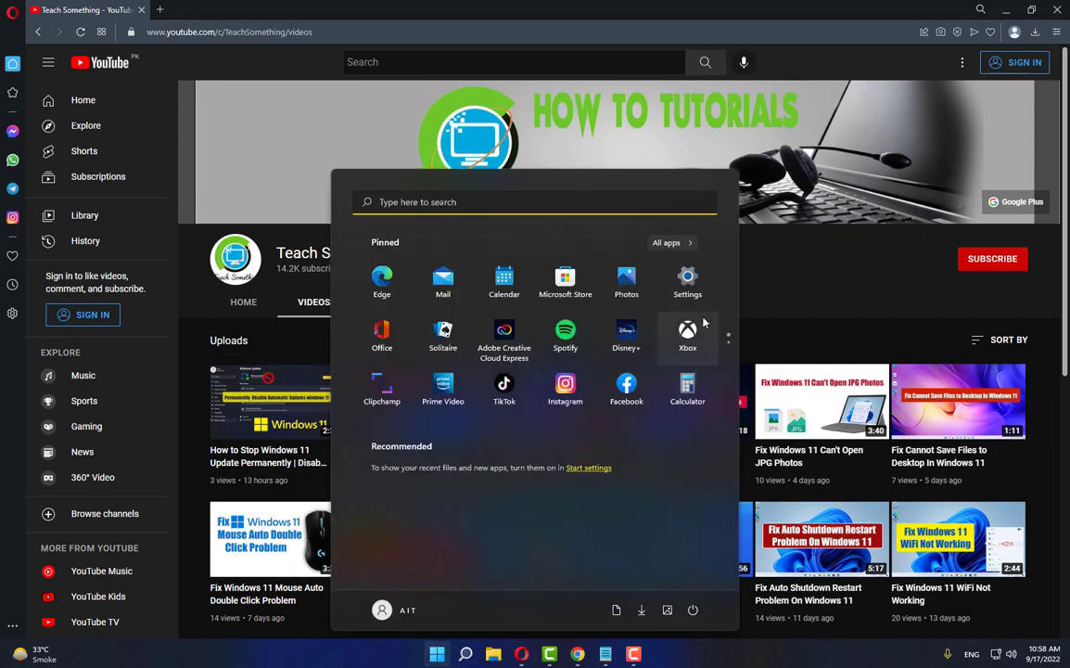
left_click(687, 278)
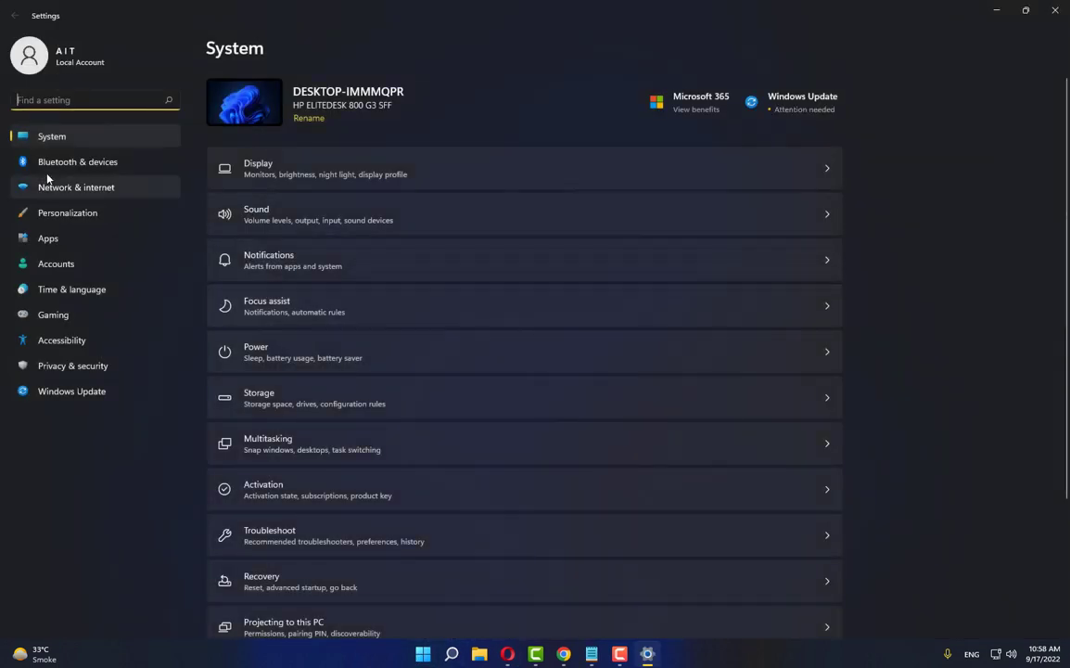
left_click(38, 130)
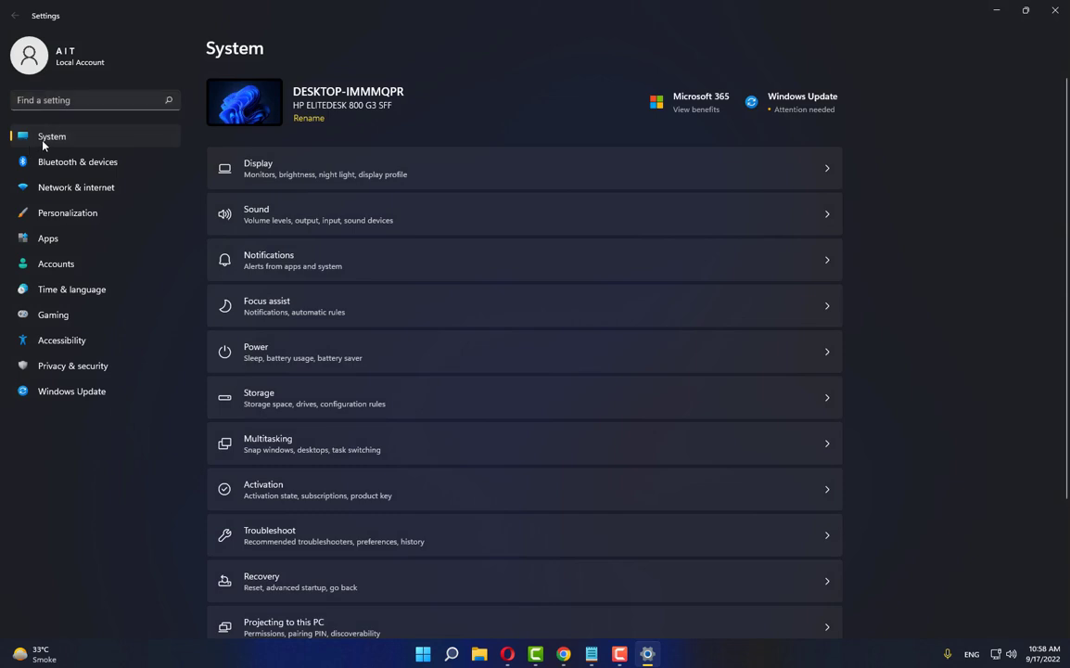
left_click(321, 541)
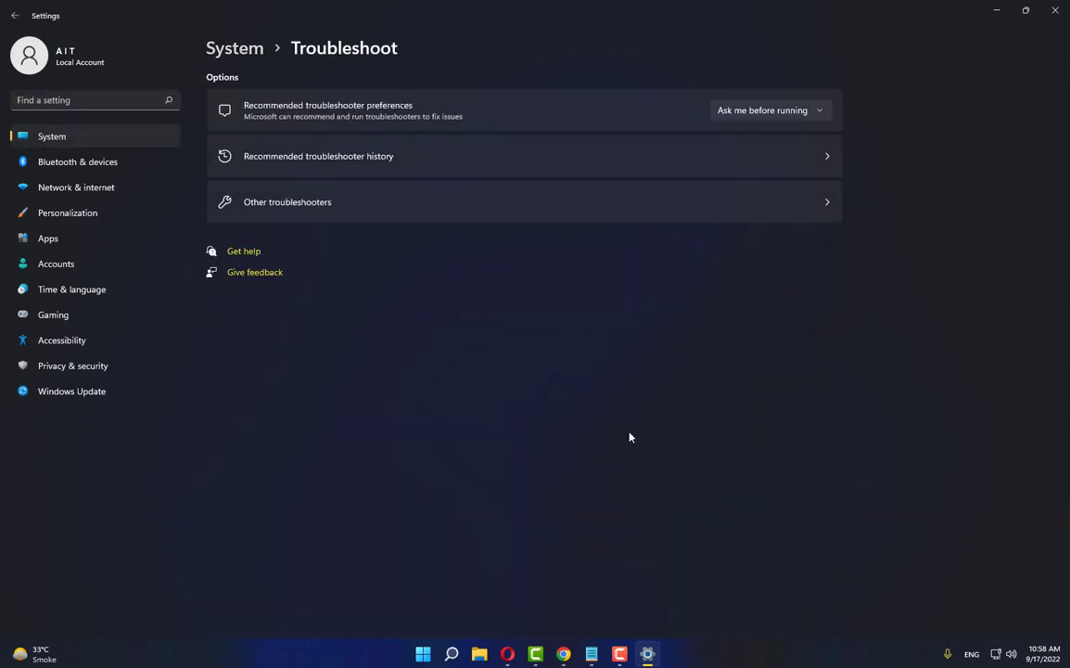
left_click(309, 203)
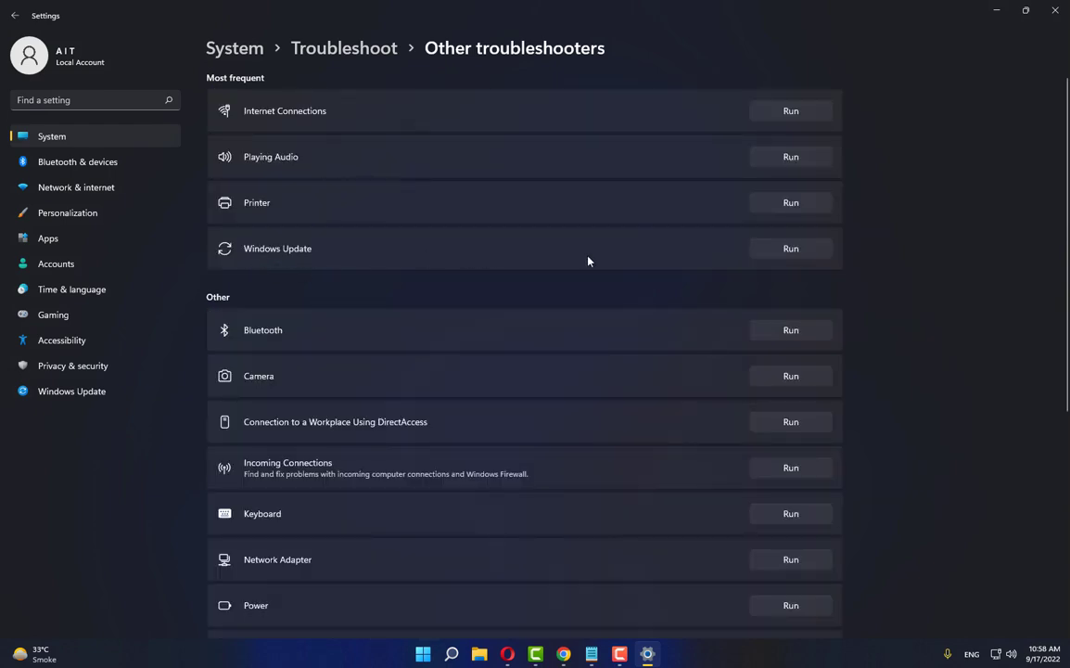
Step: Run the Windows Update troubleshooter, then close it and the Settings window
left_click(800, 252)
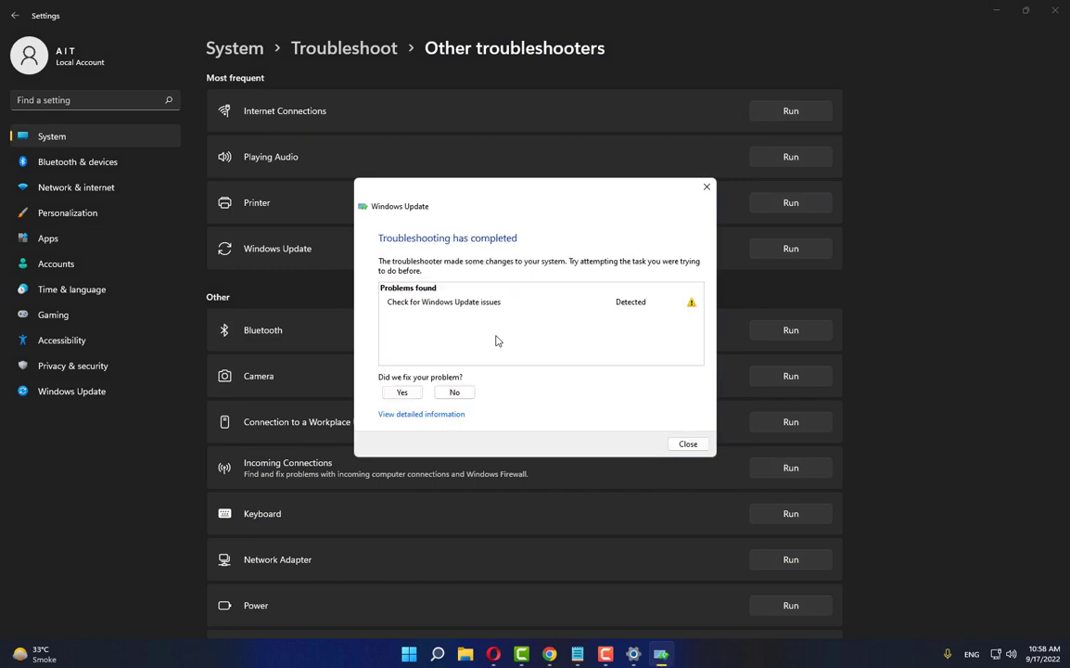
left_click(686, 444)
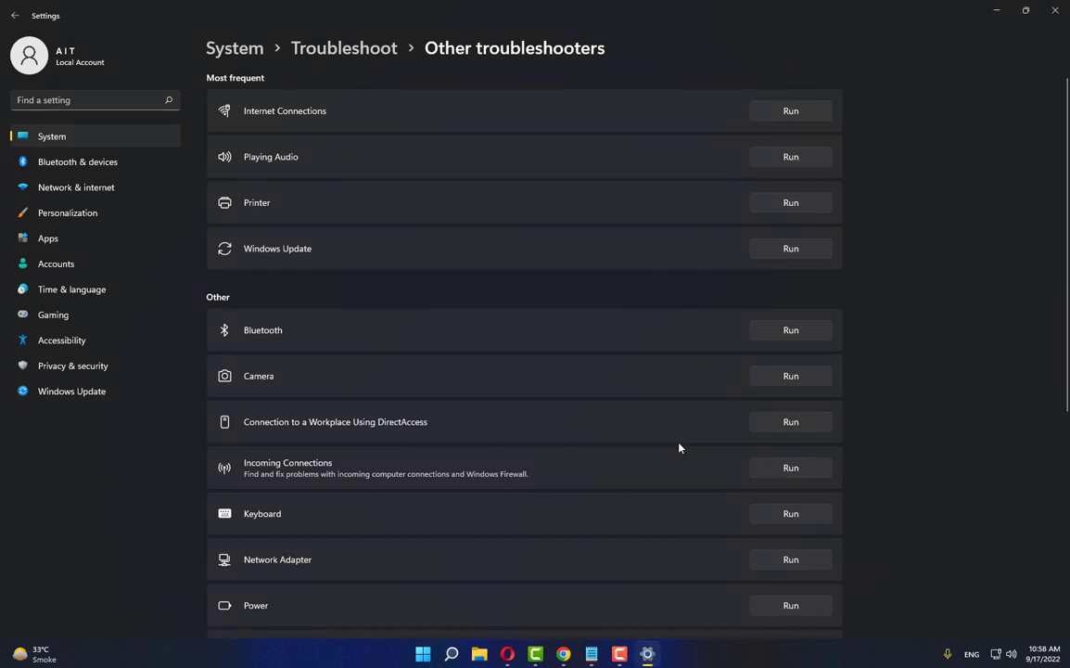
left_click(1054, 9)
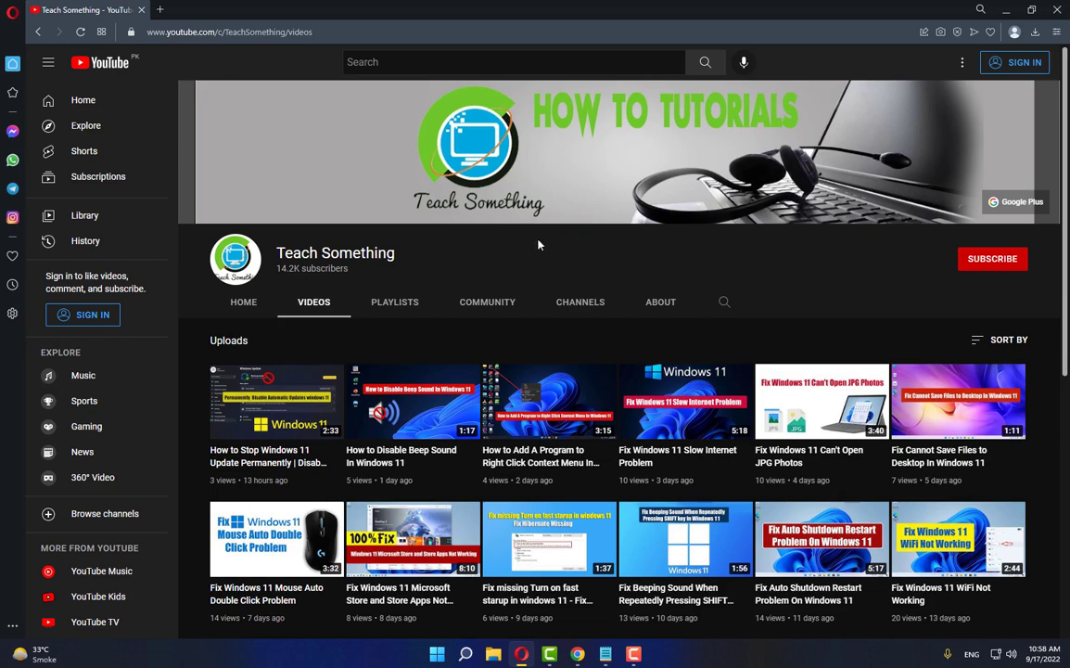
Step: Search Windows for "Services" and open the Services app
left_click(466, 653)
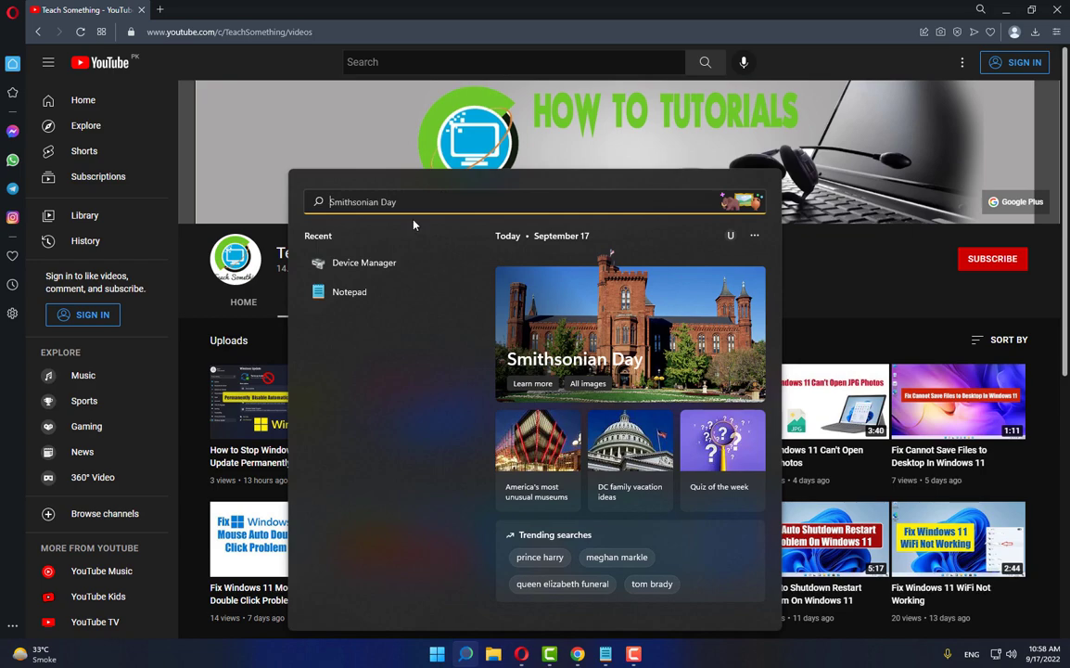
type("Ser")
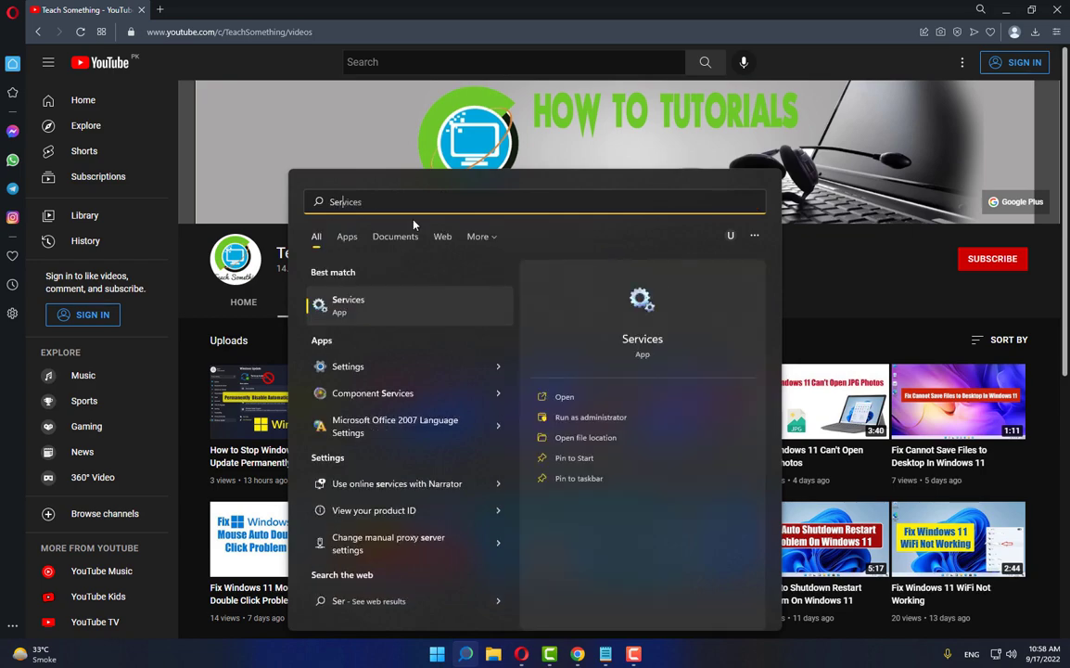
type("vices")
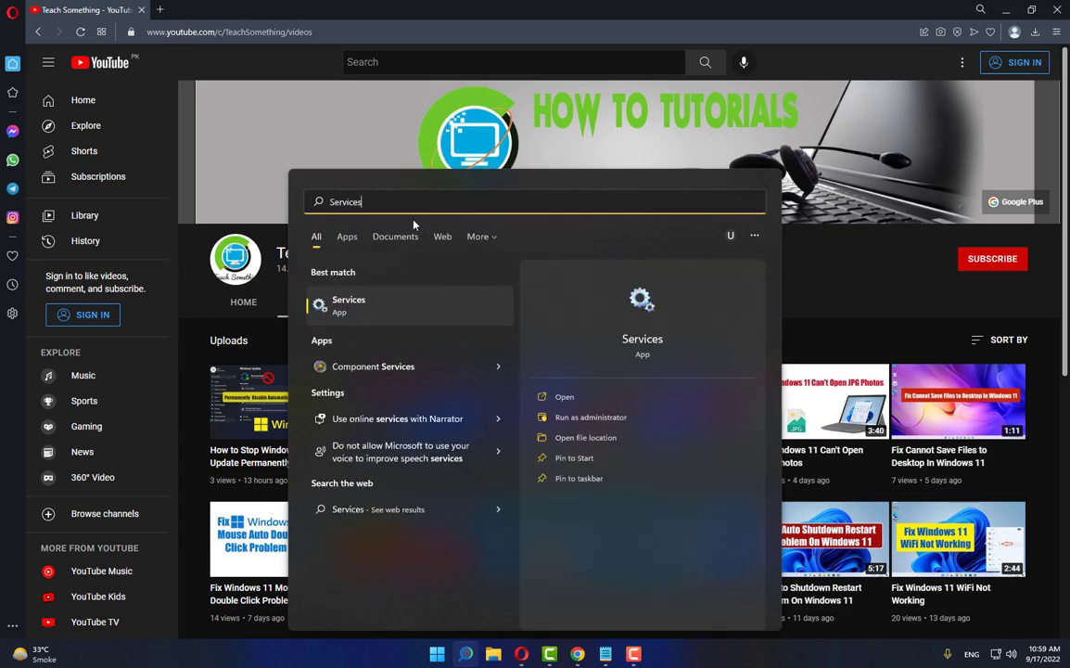
left_click(352, 305)
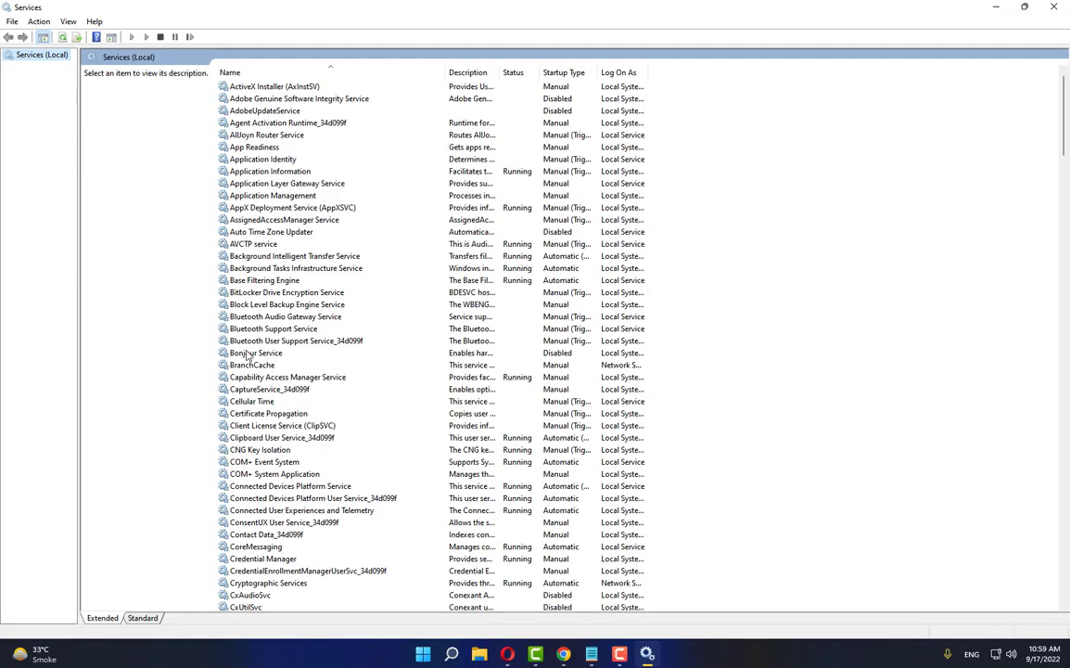
Step: Open the properties of the Windows Update service and set its startup type to Automatic
left_click(254, 354)
scroll(269, 390, "down", 16)
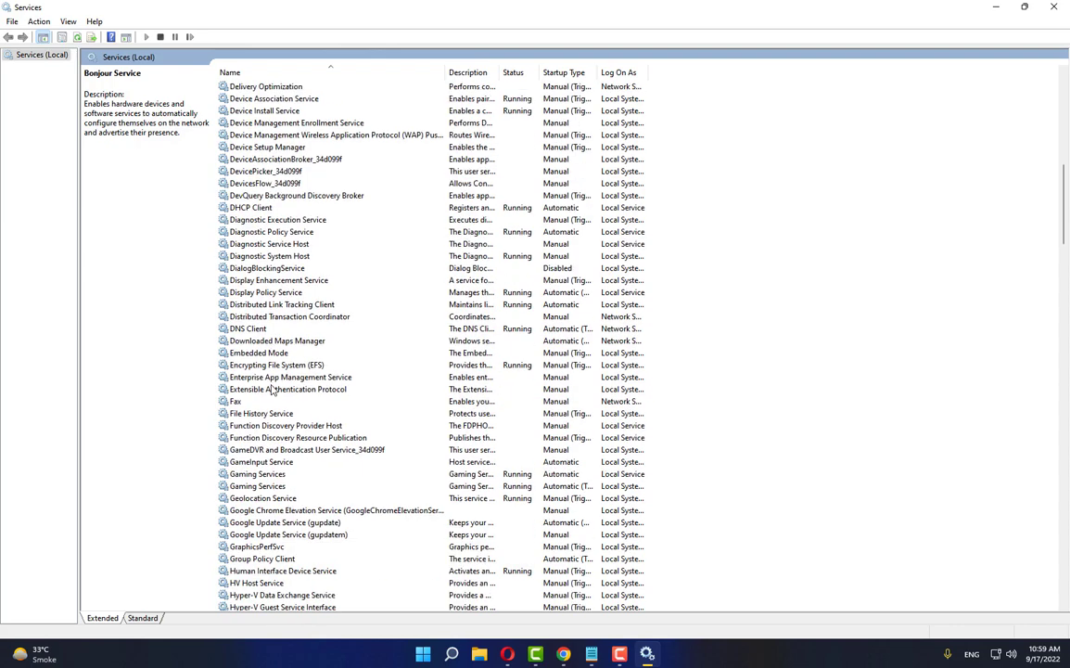
key("w")
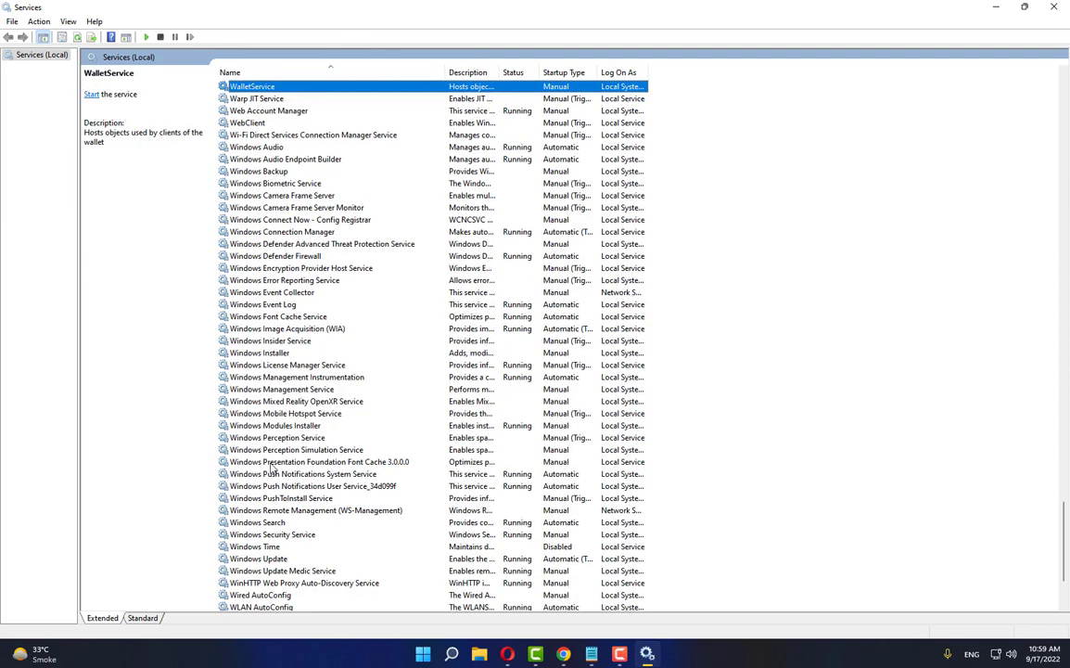
left_click(278, 558)
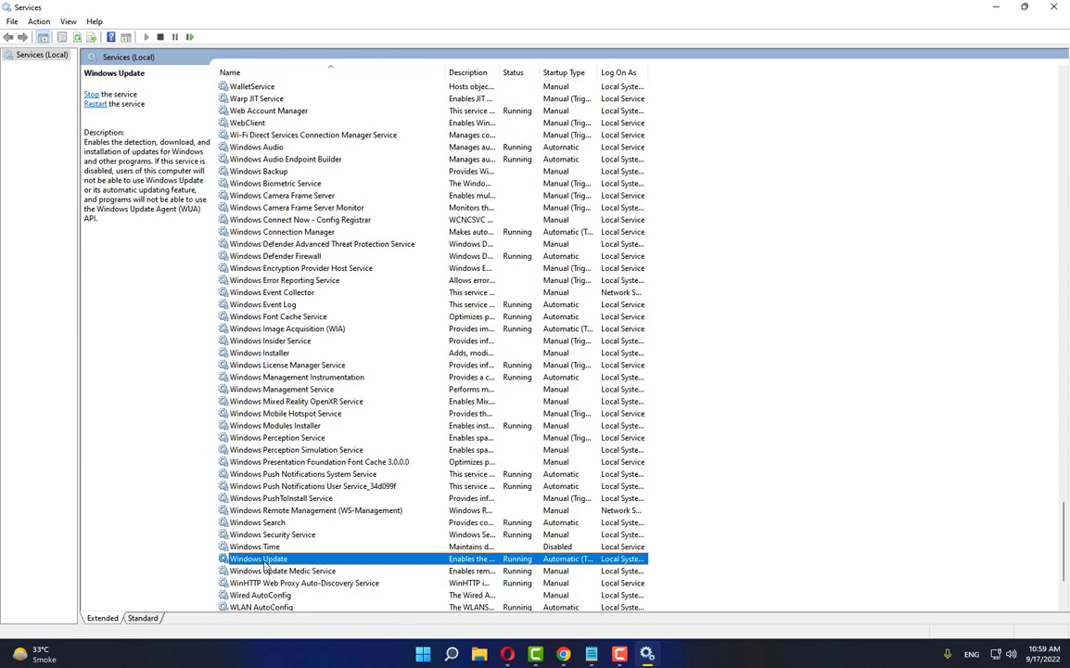
double_click(265, 559)
left_click(510, 313)
left_click(495, 332)
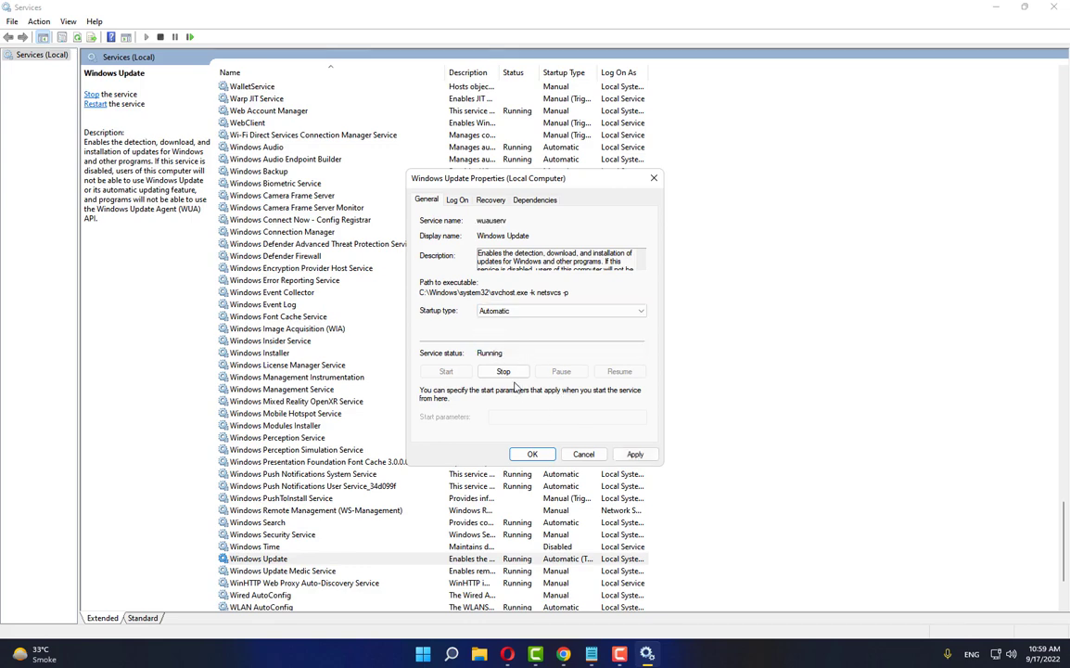
Step: Stop and start the Windows Update service from its properties, and apply the settings
left_click(503, 371)
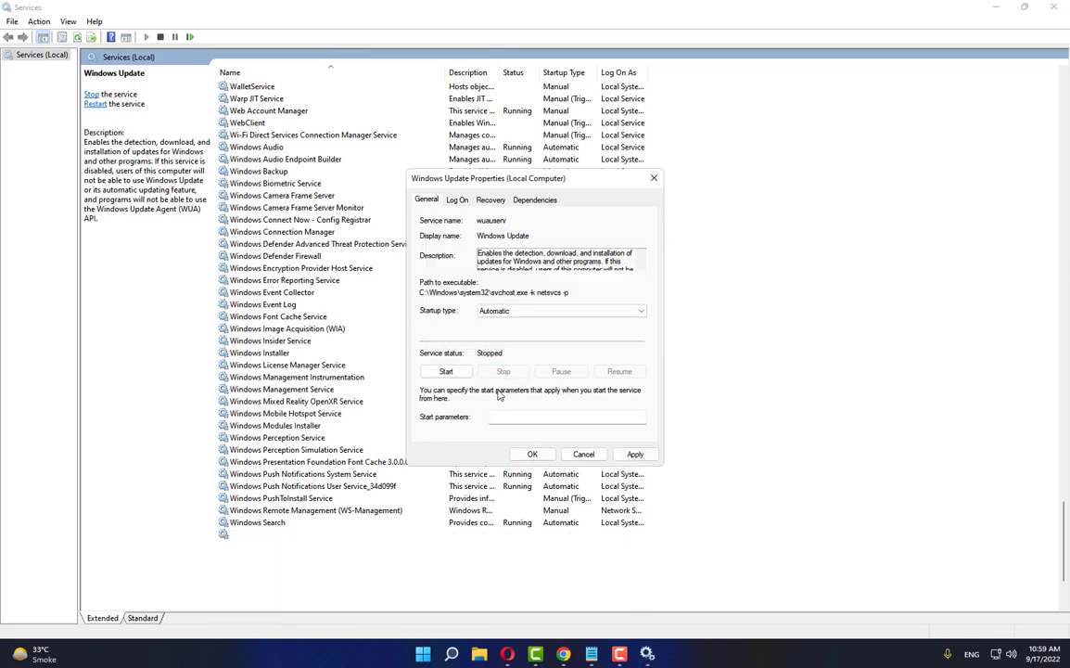
left_click(446, 371)
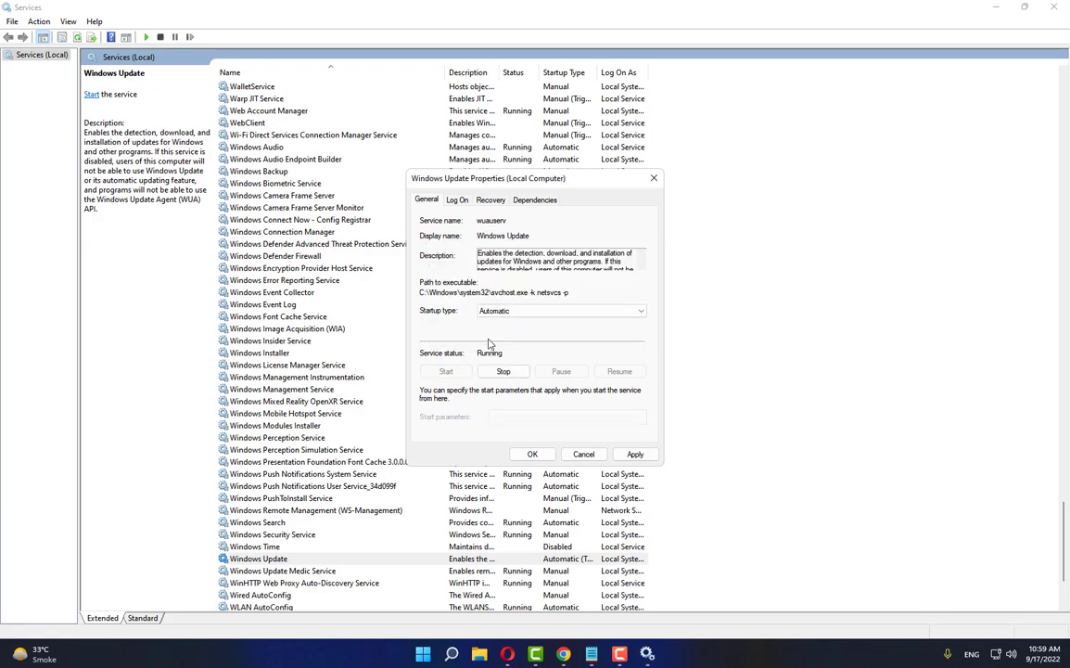
left_click(635, 453)
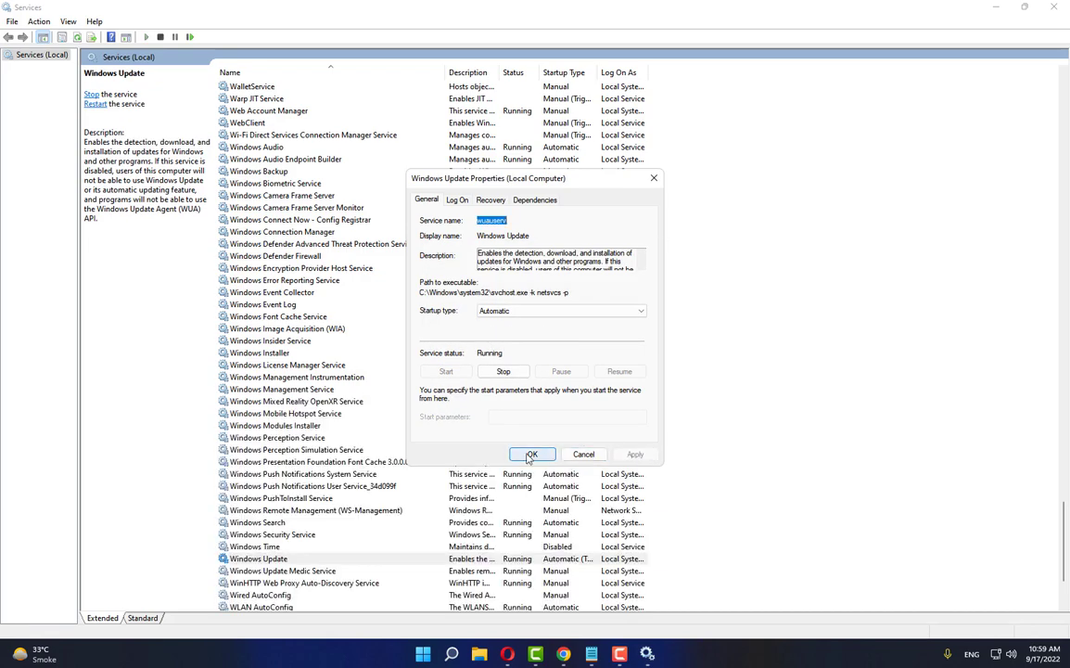
left_click(532, 454)
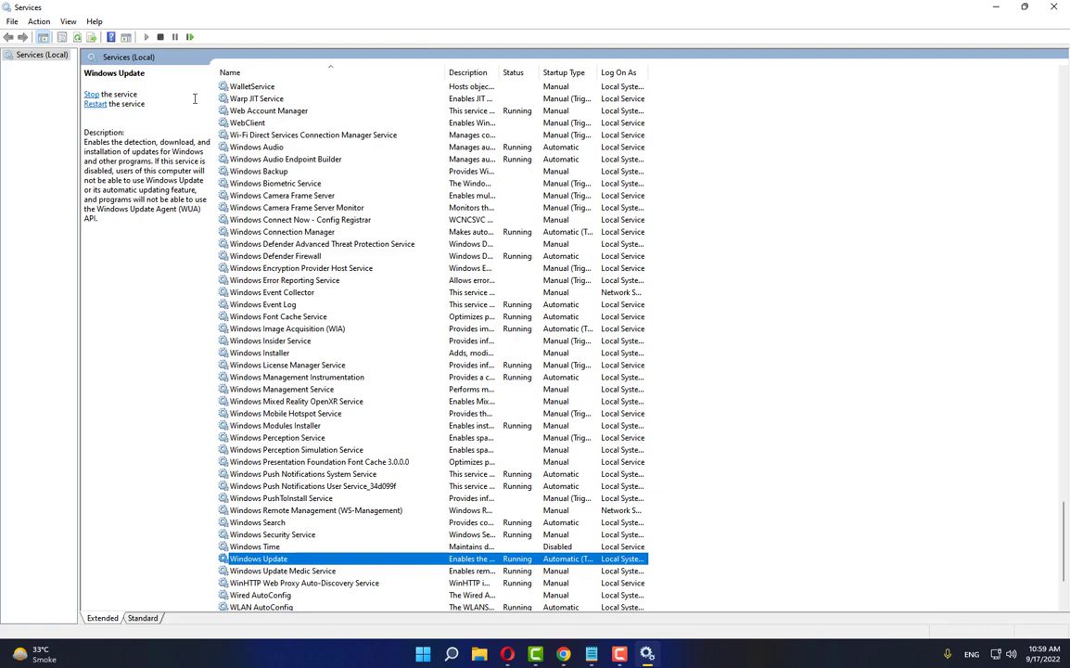
Step: Restart the Windows Update service from the services list and close the Services window
left_click(191, 37)
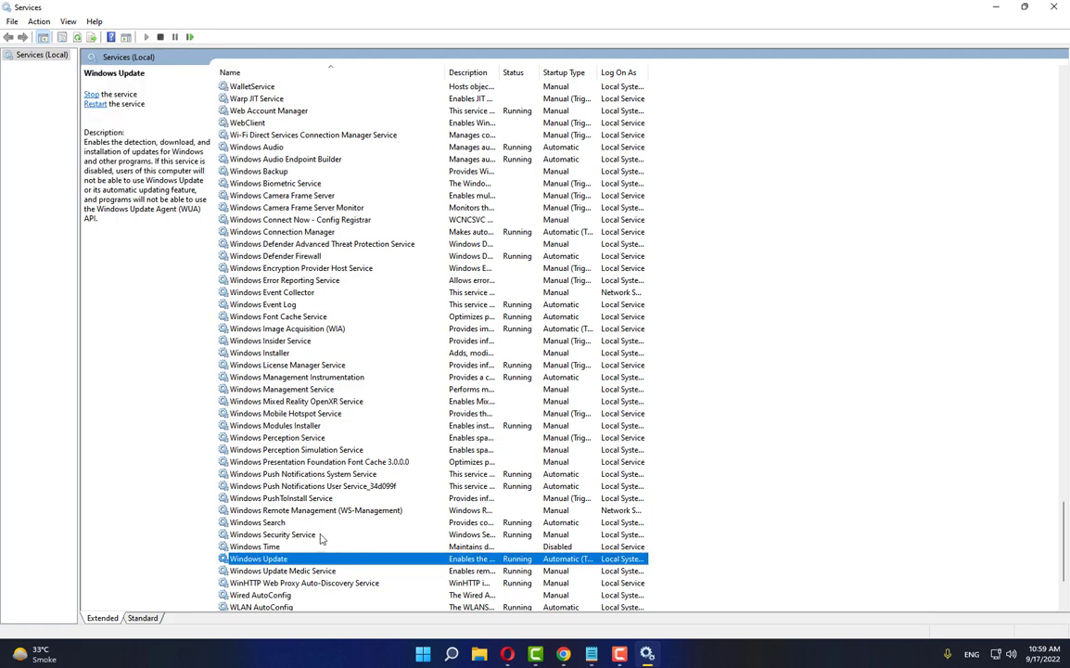
left_click(1054, 6)
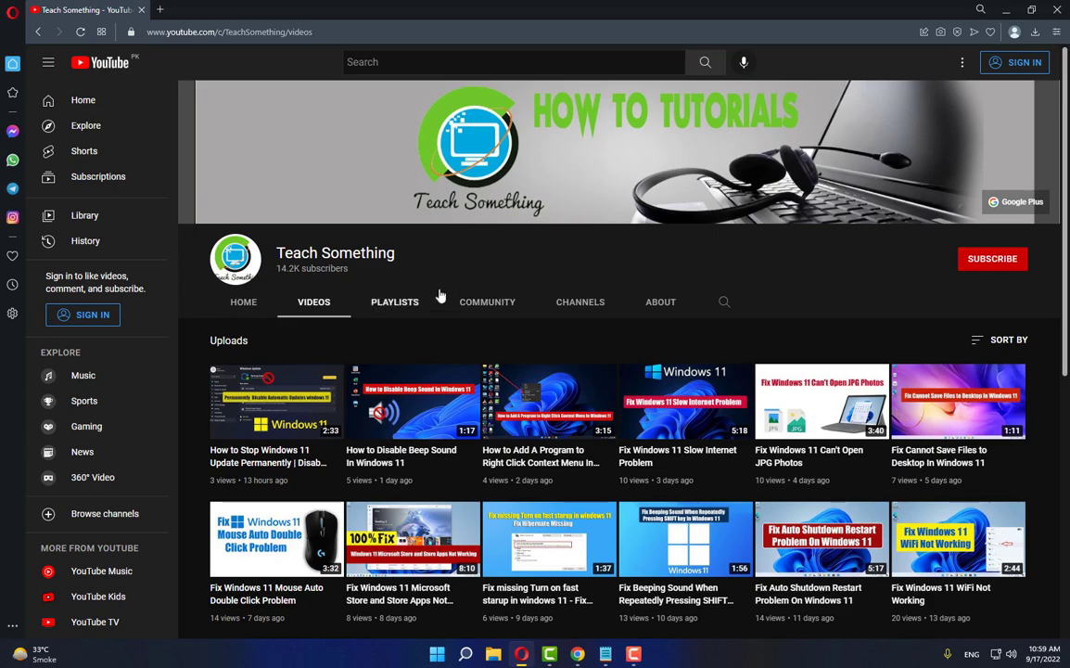
left_click(494, 654)
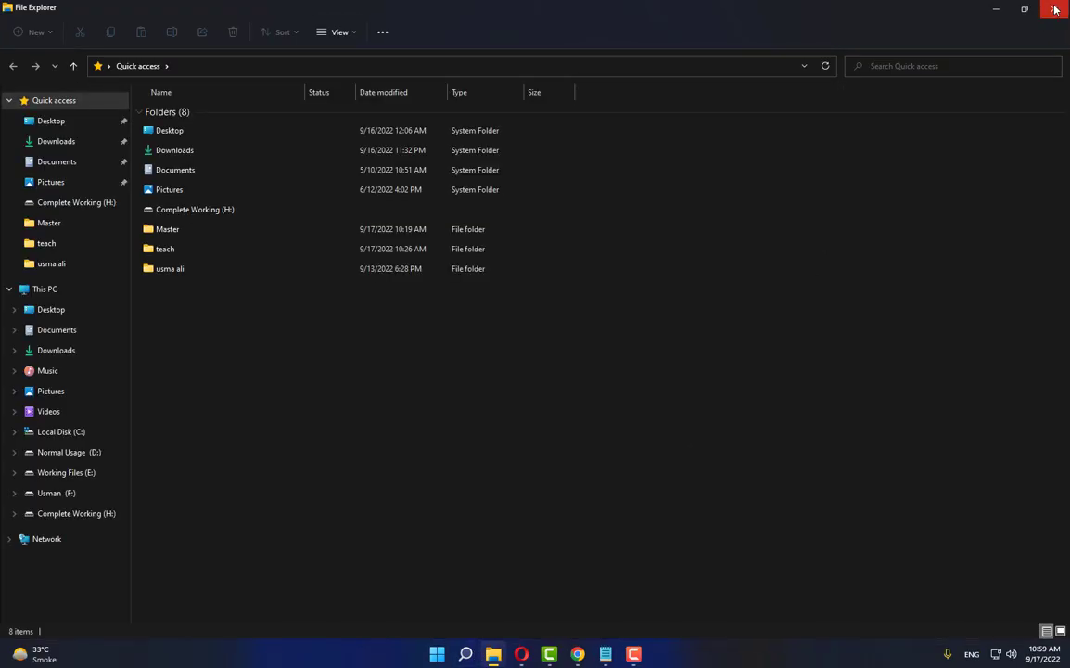
left_click(1054, 8)
Step: Search Windows for "cmd" and open Command Prompt as administrator, moving its window toward the middle of the desktop
left_click(466, 654)
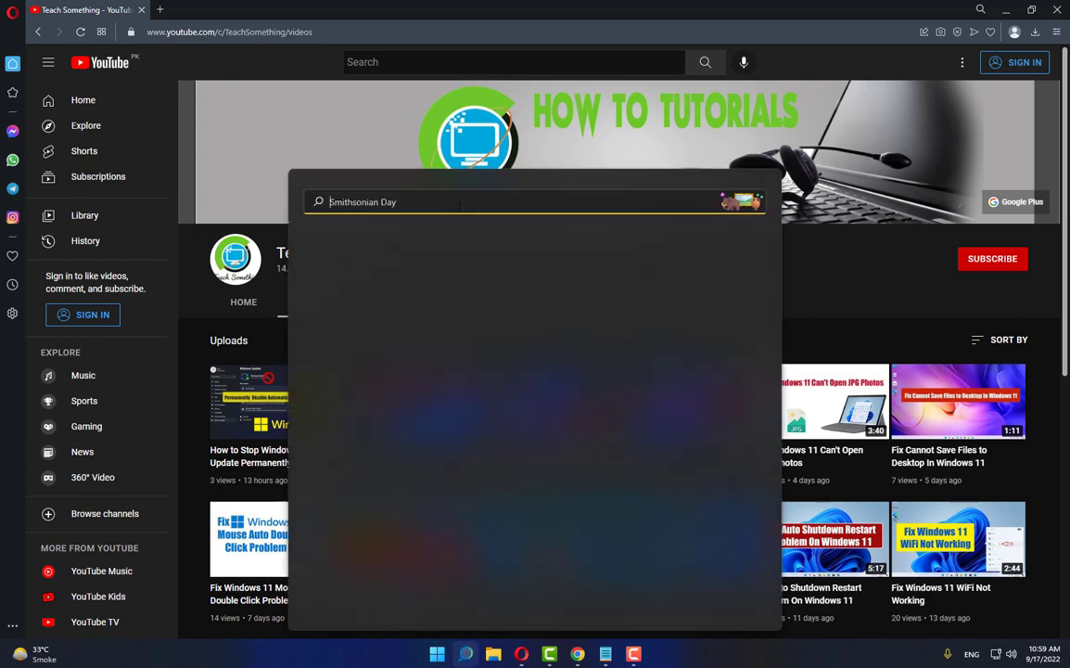
type("cmd")
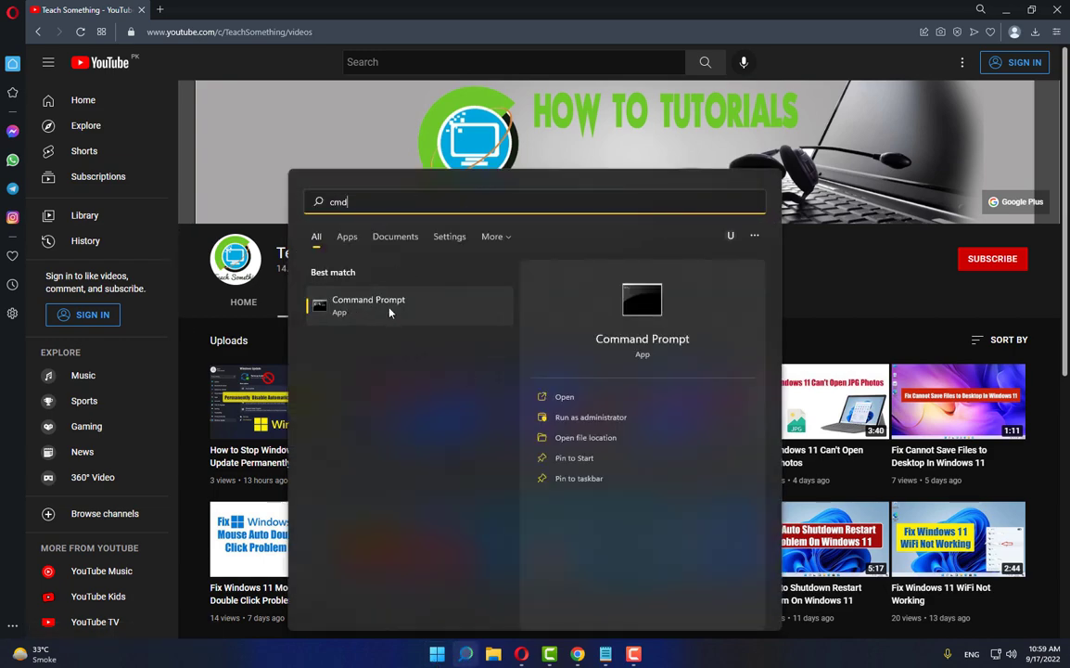
right_click(390, 314)
key("Escape")
key("ctrl+shift+Return")
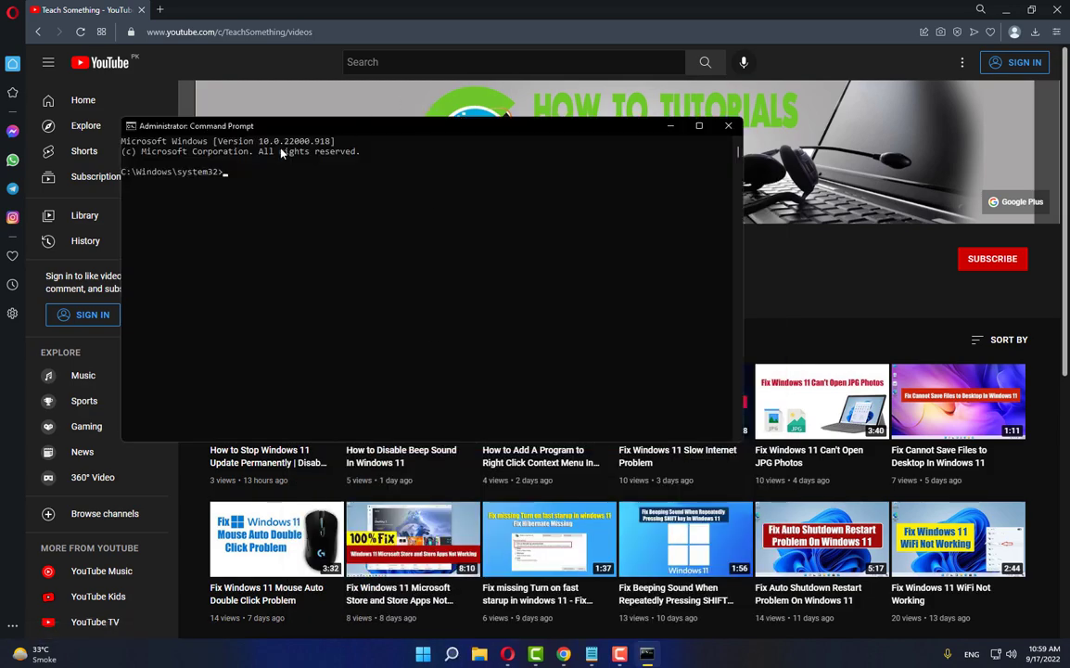
left_click_drag(376, 131, 494, 100)
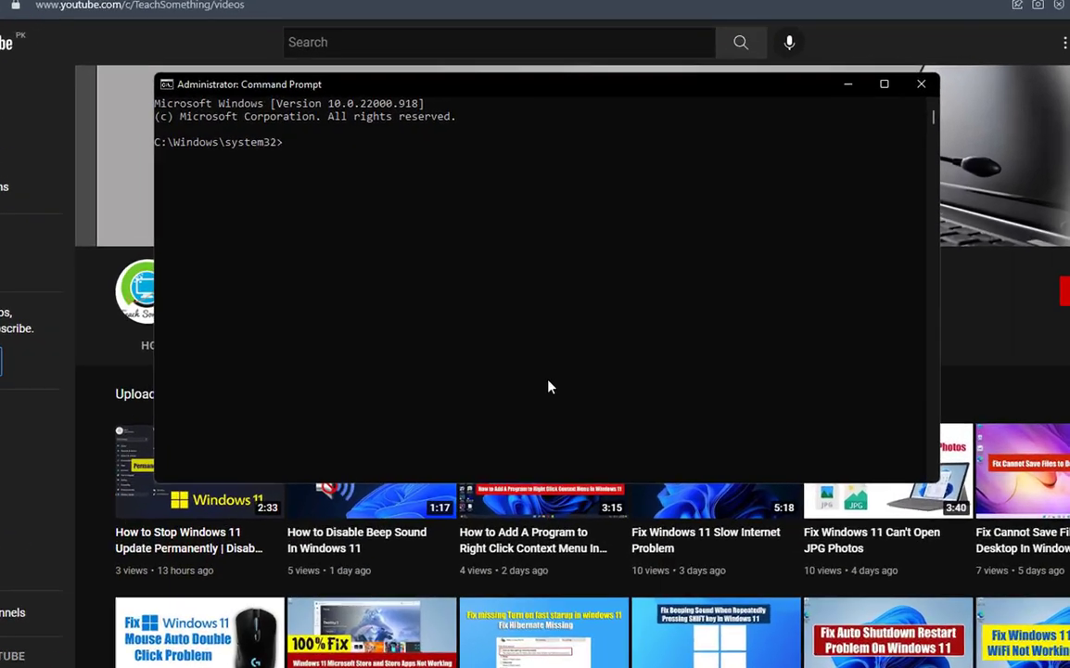
Step: Stop the Windows Update service with the command "net stop wuauserv"
type("net stop ")
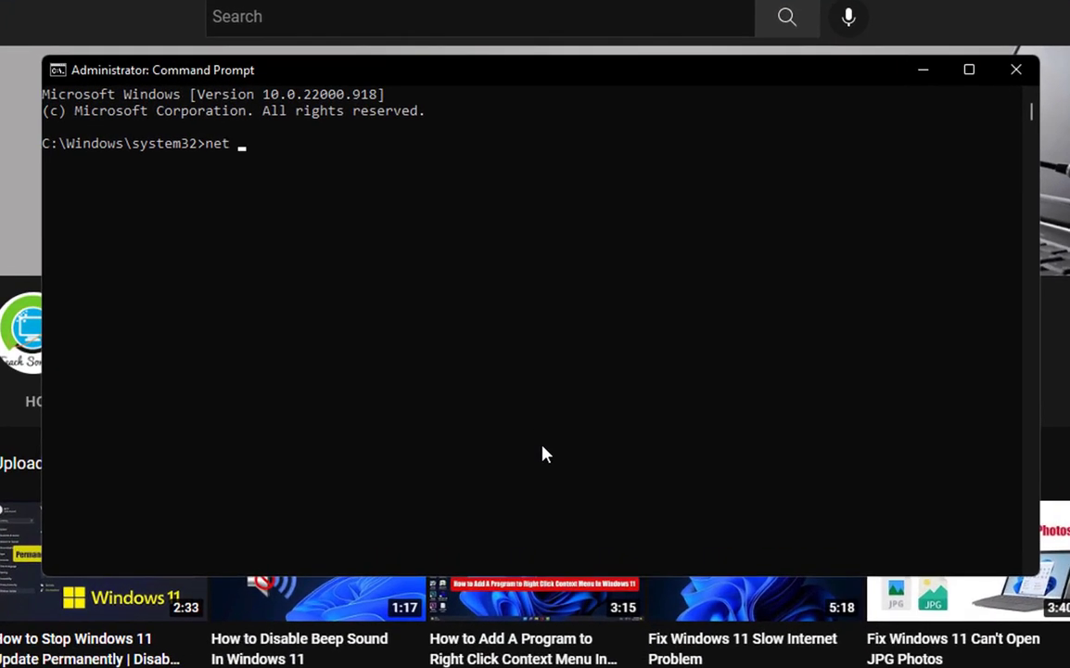
type("wuauserv")
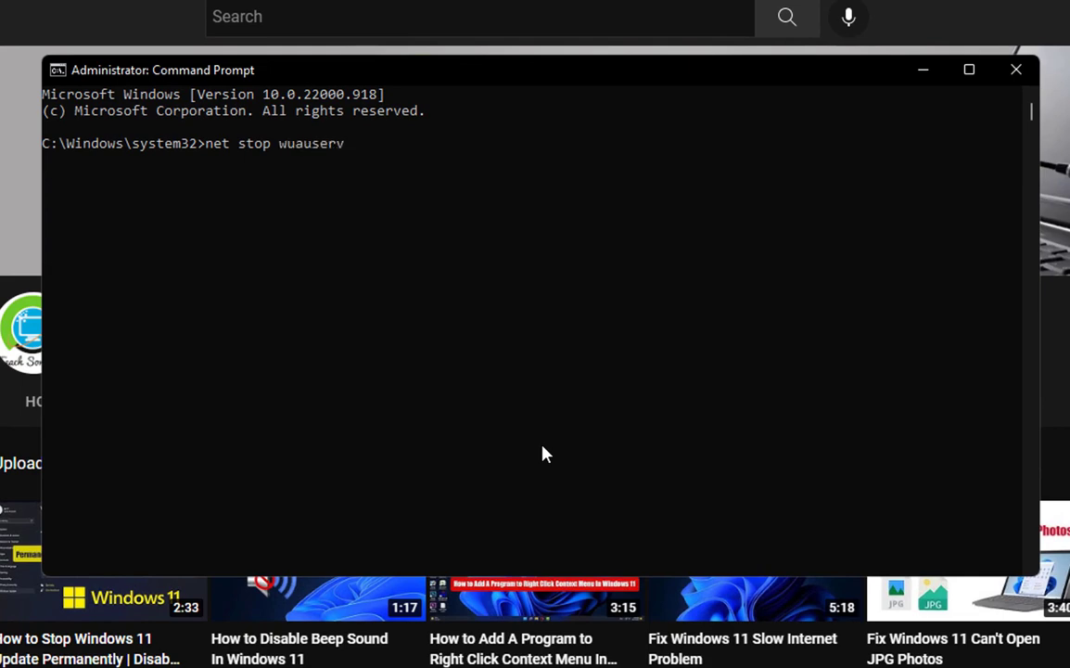
key("Return")
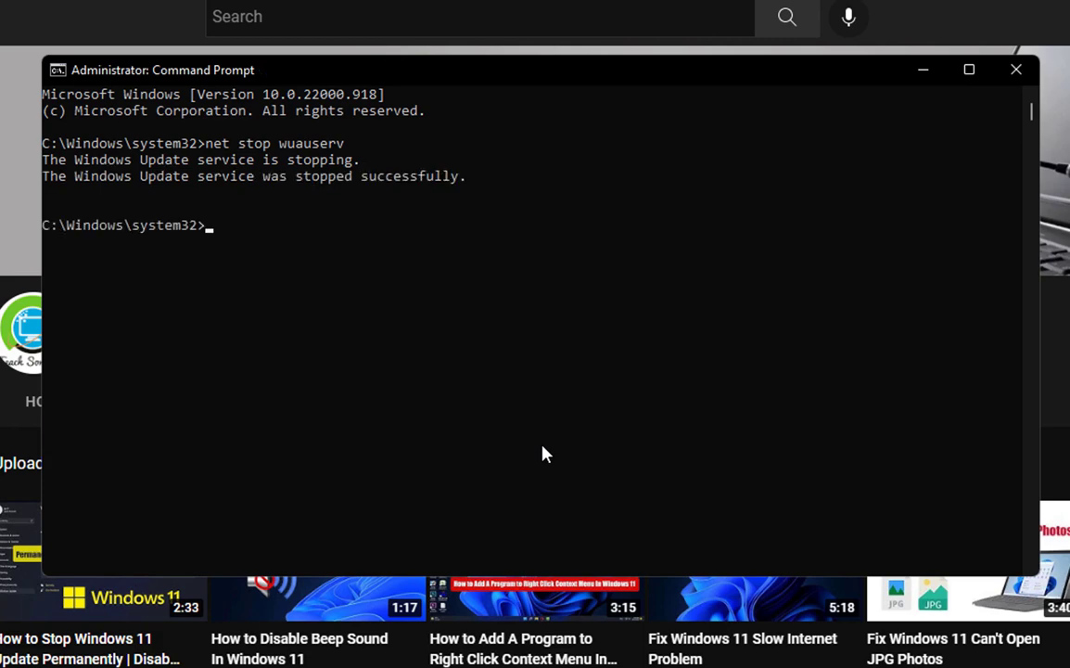
Step: Stop the cryptographic and background transfer services with "net stop cryptsvc" and "net stop bits"
type("net stop cryp")
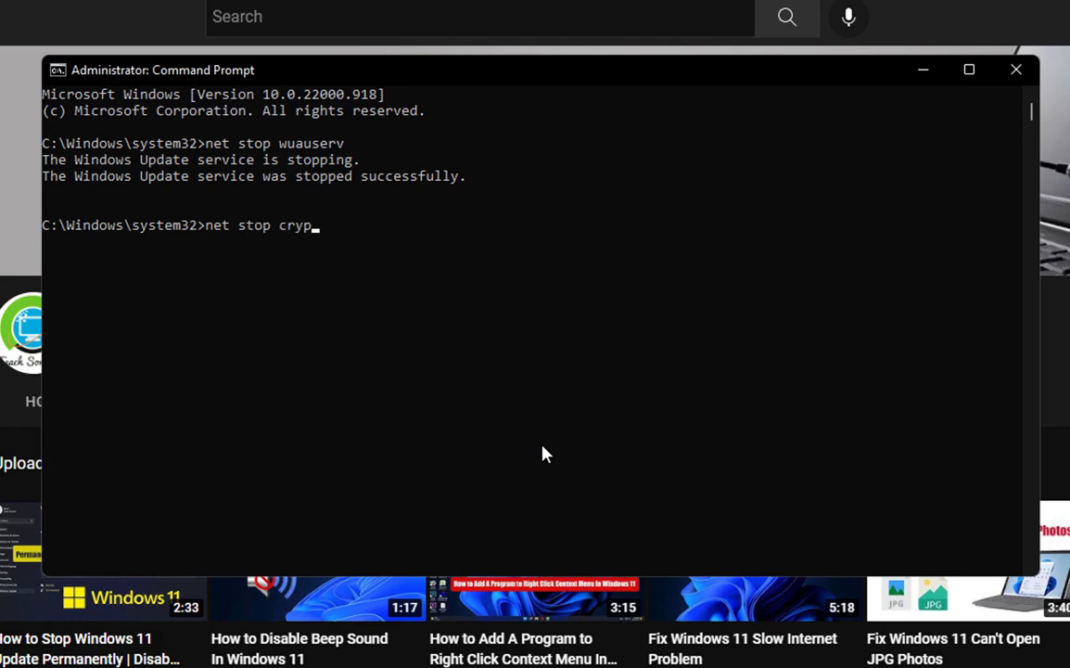
type("tsvc")
key("Return")
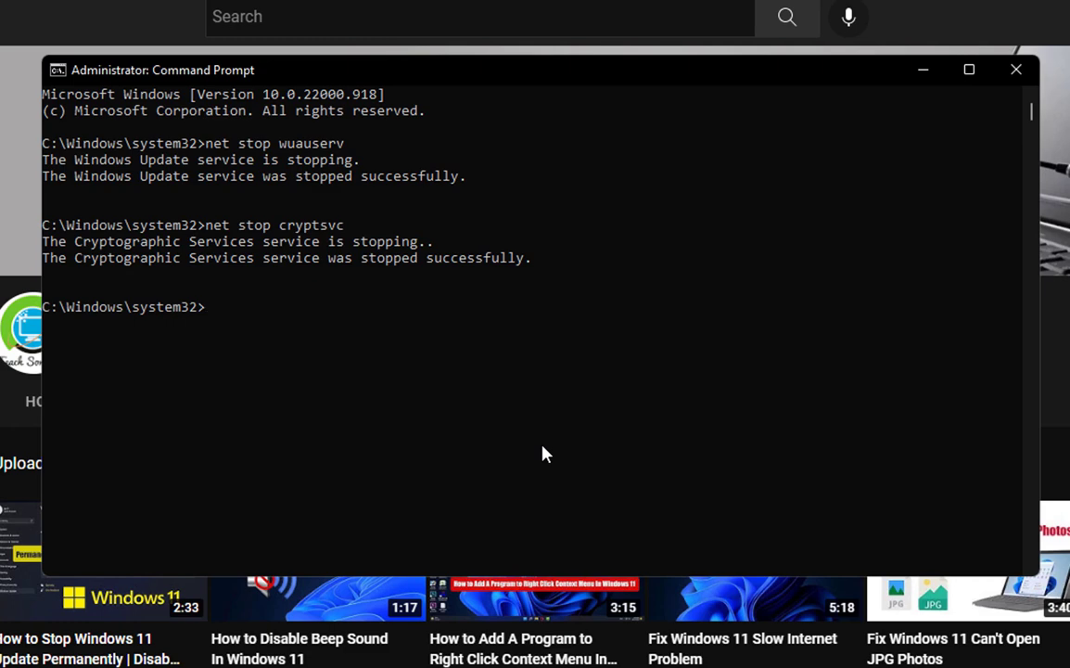
type("net stop bits")
key("Return")
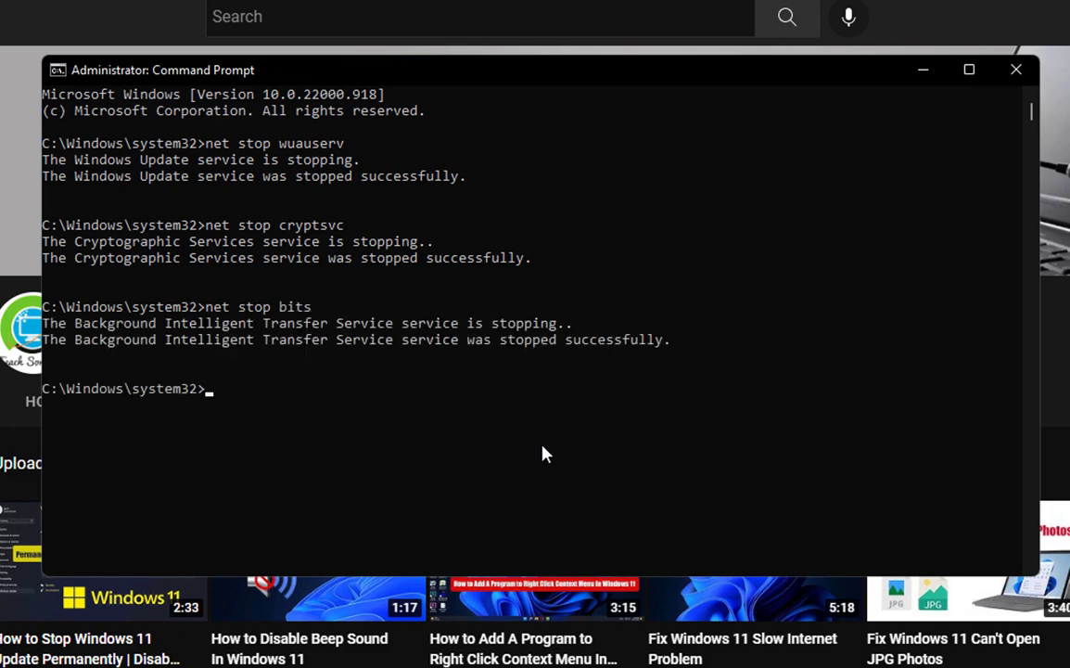
Step: Try to rename the update download folder with "ren c:\windows\softwaredistribution softwaredistribution.old"
type("ren c:\\windows\\")
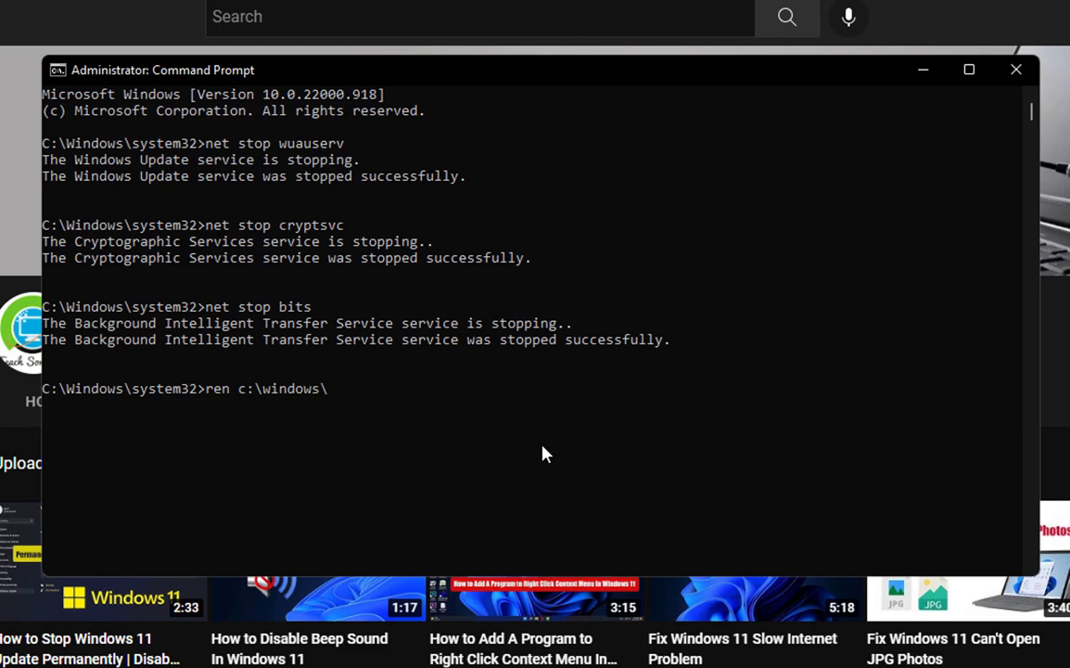
type("softwaredistribution ")
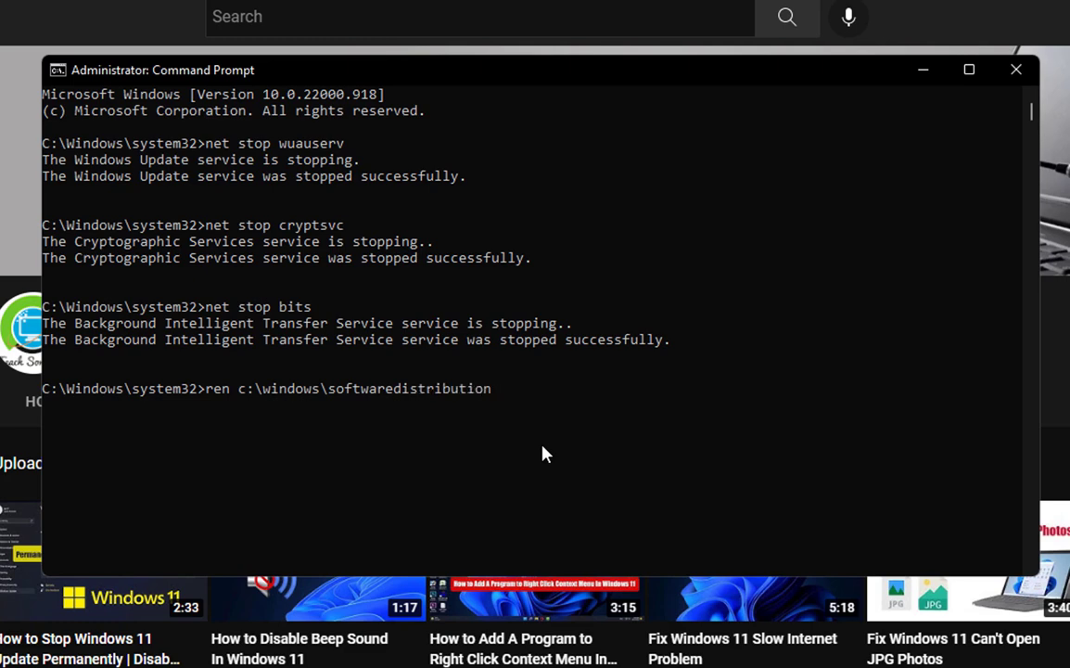
type("softwaredistribu")
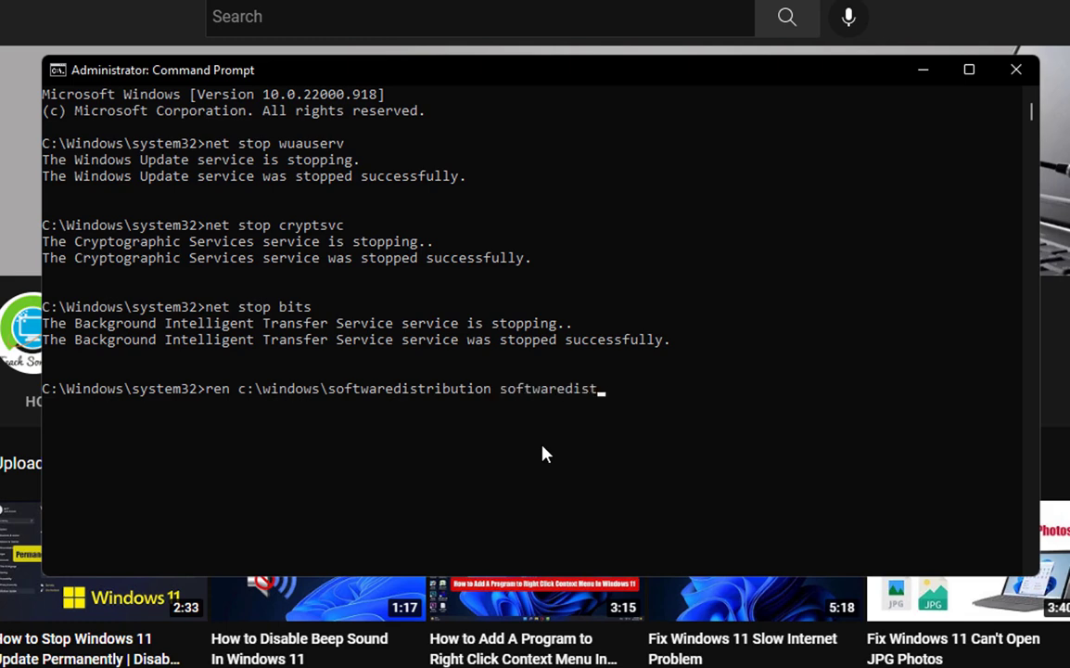
type("tion.old")
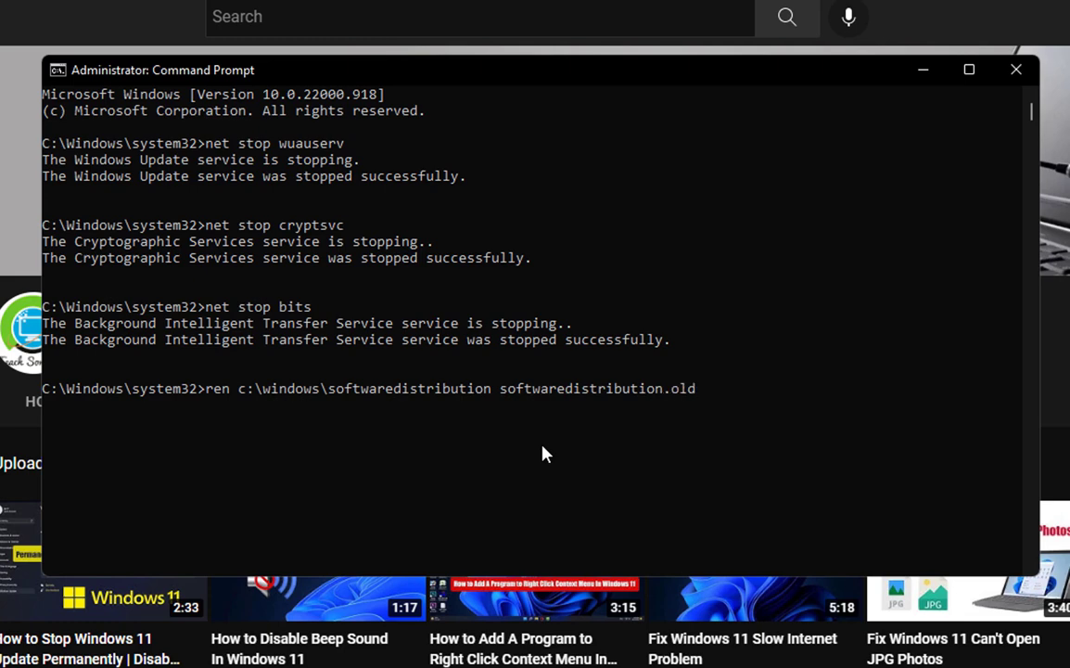
key("Return")
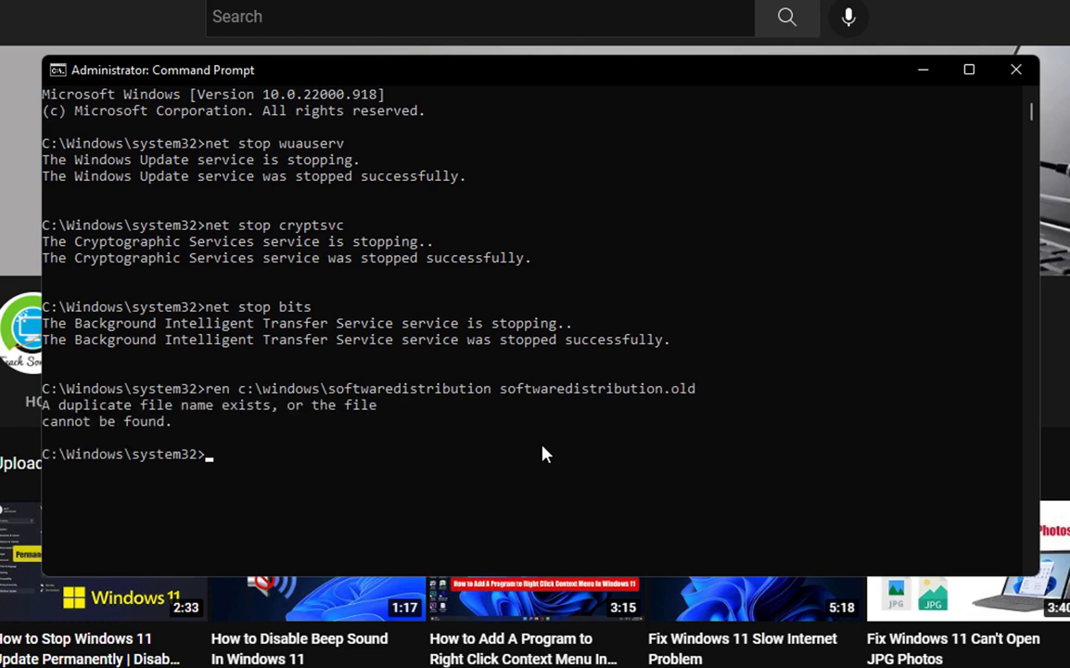
Step: Try to rename the catroot2 folder with "ren c:\windows\system32\catroot2 catroot2.old"
type("ren c:\\windows ")
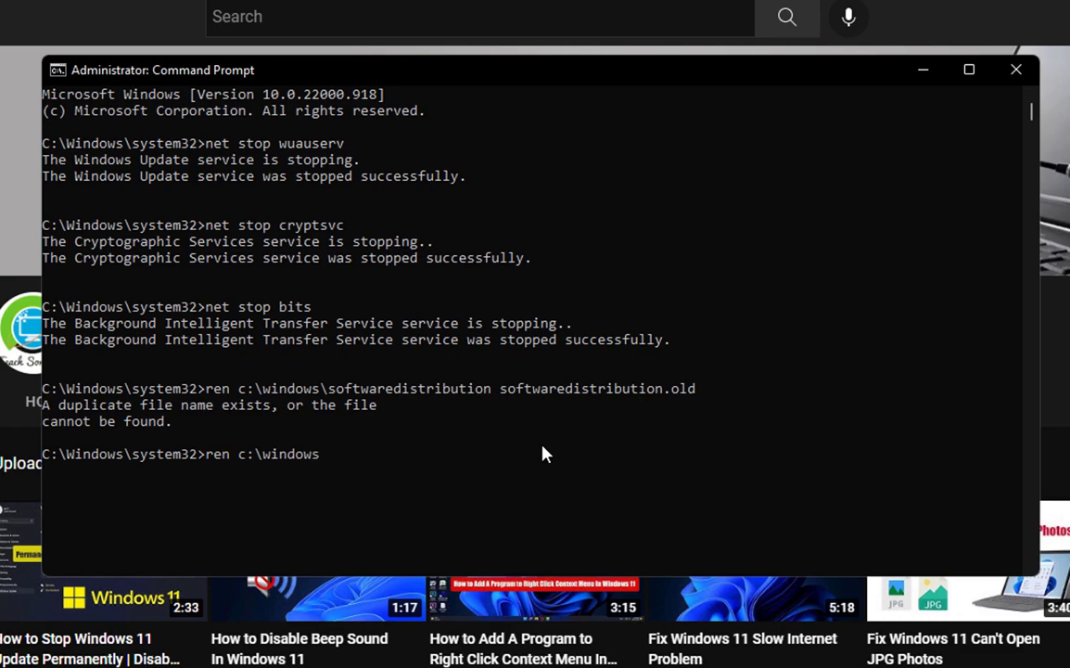
type("\\system32\\catroot")
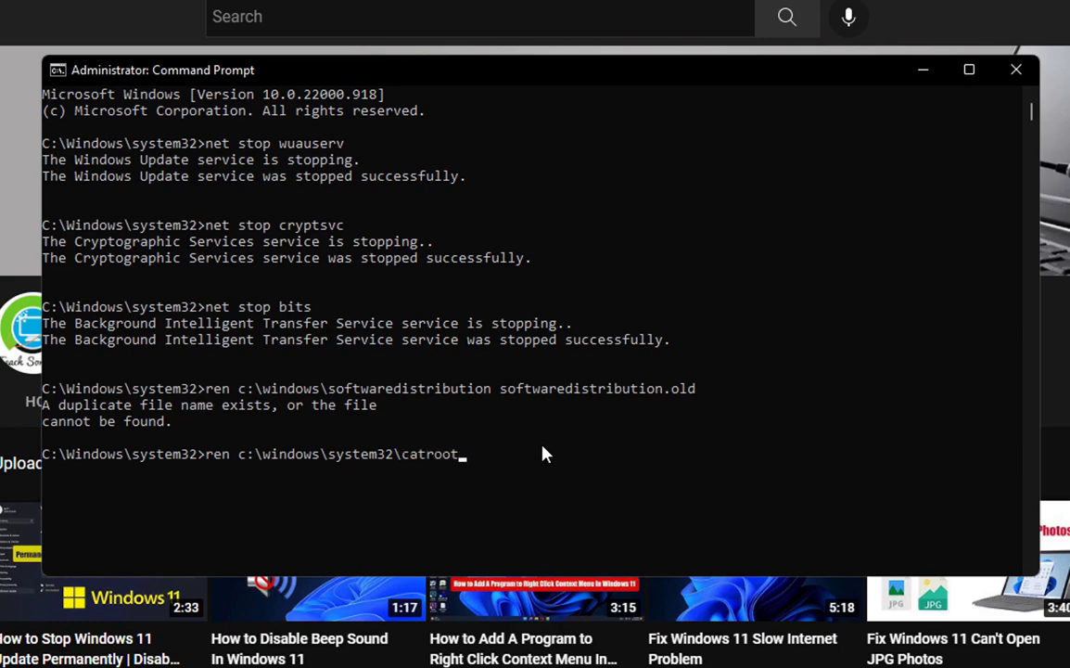
type("2 catoo2.old")
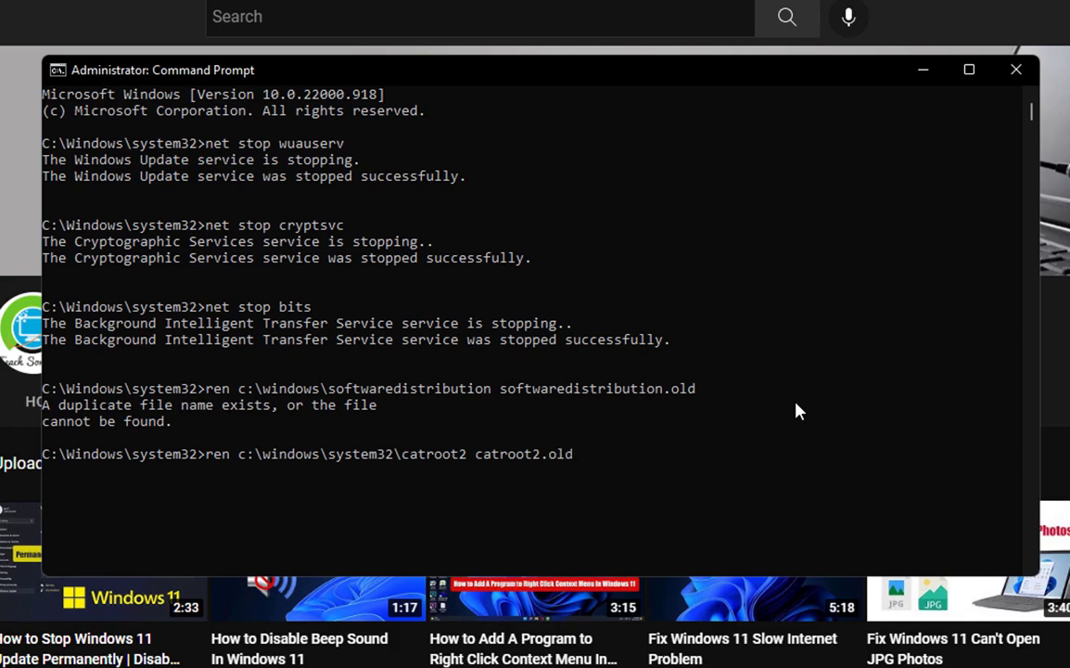
key("Return")
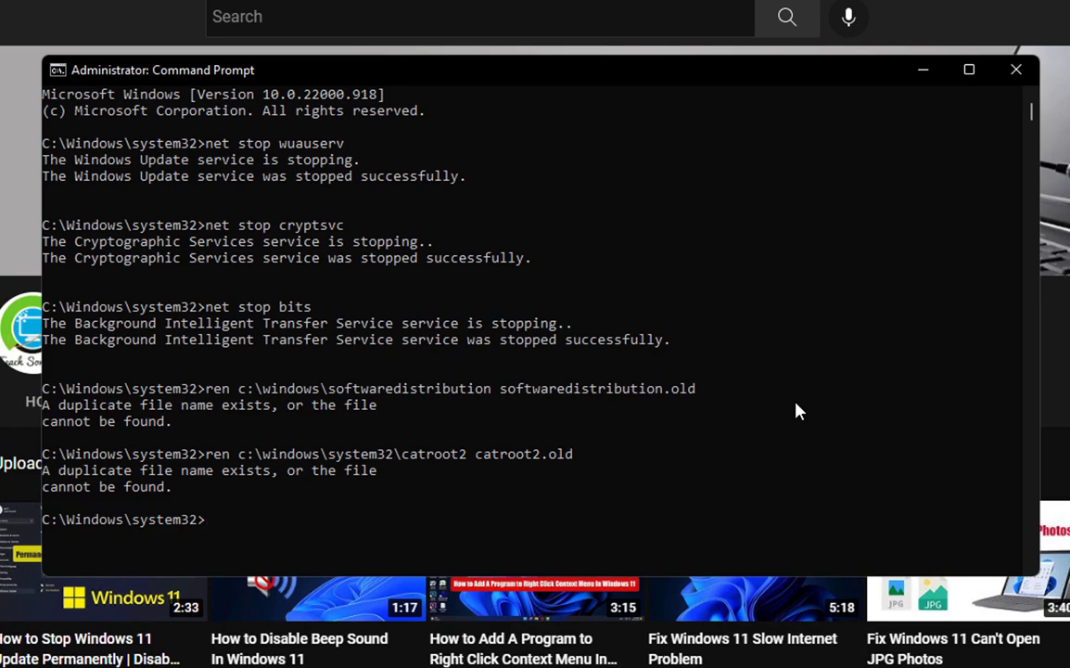
Step: Start the Windows Update and cryptographic services with "net start wuauserv" and "net start cryptsvc"
type("net start")
type("uauserv")
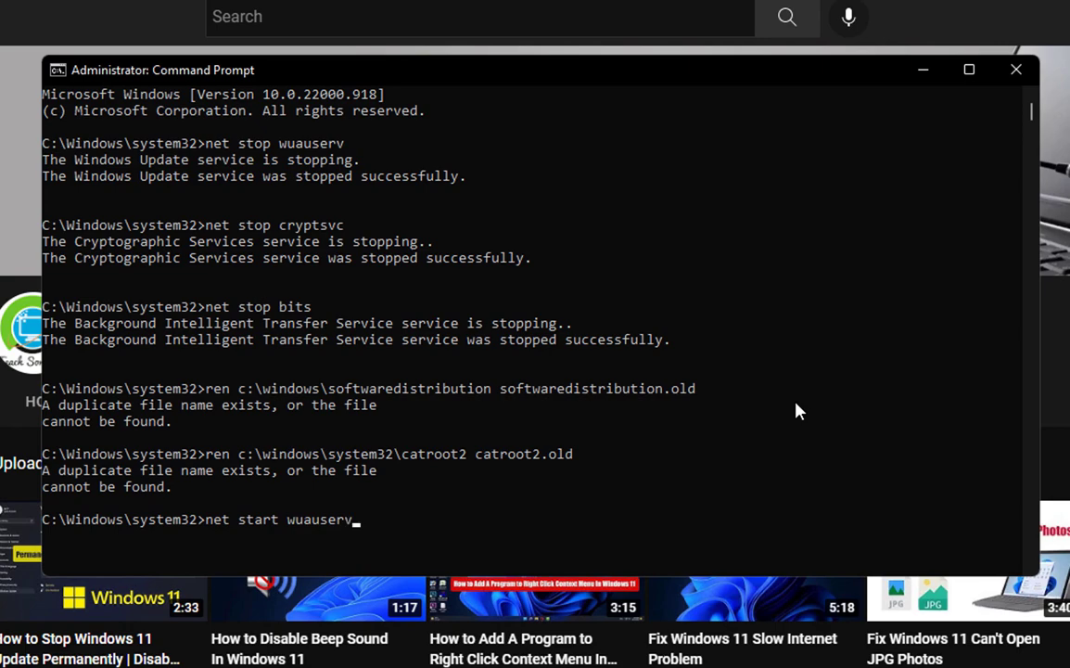
key("Return")
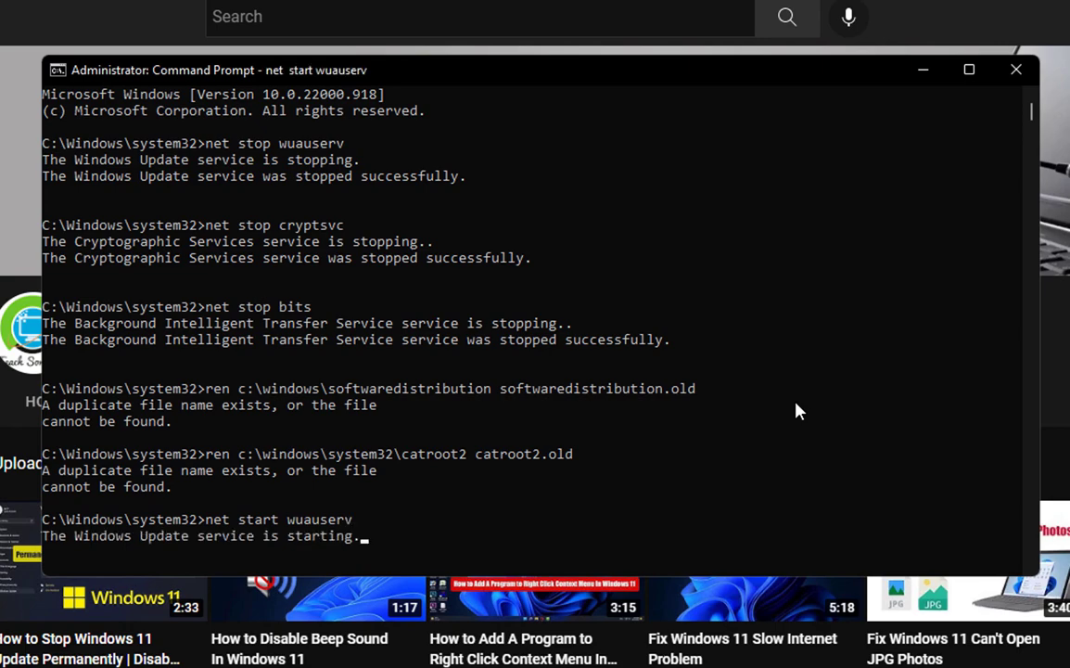
type("net start")
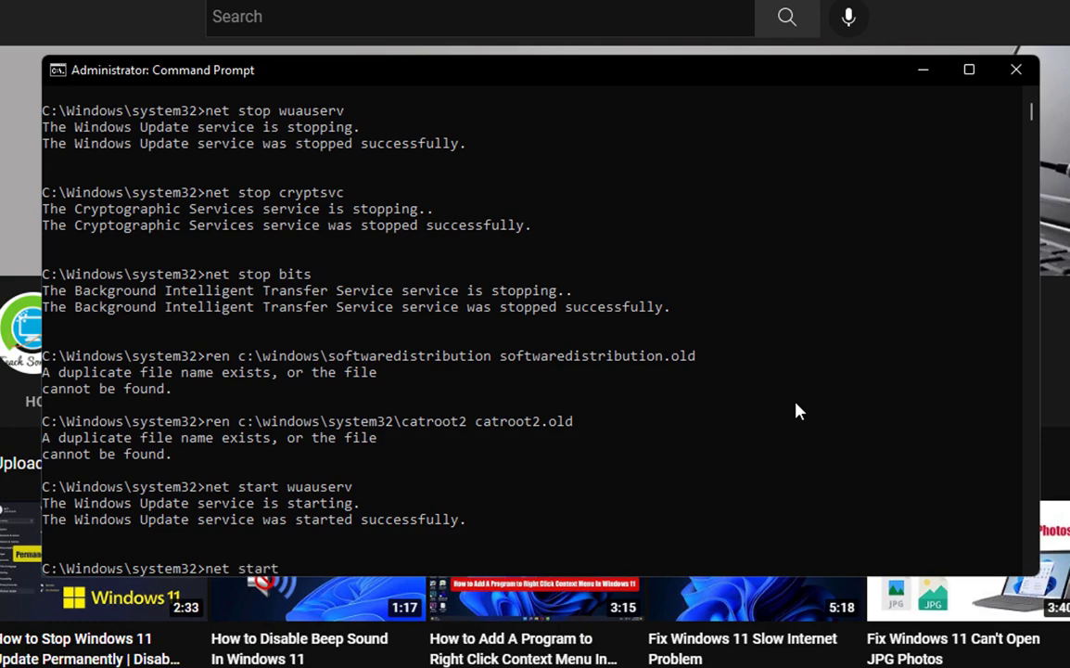
type(" cryptsvc")
key("Return")
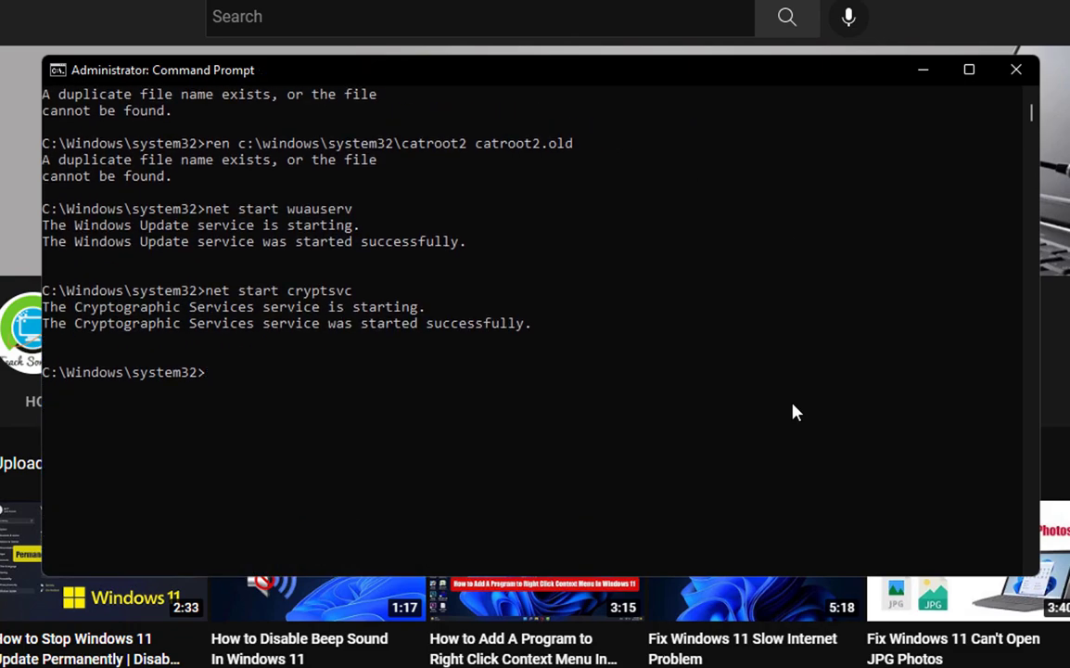
Step: Start the background transfer service with "net start bits" and close Command Prompt with "exit"
type("net start bits")
key("Return")
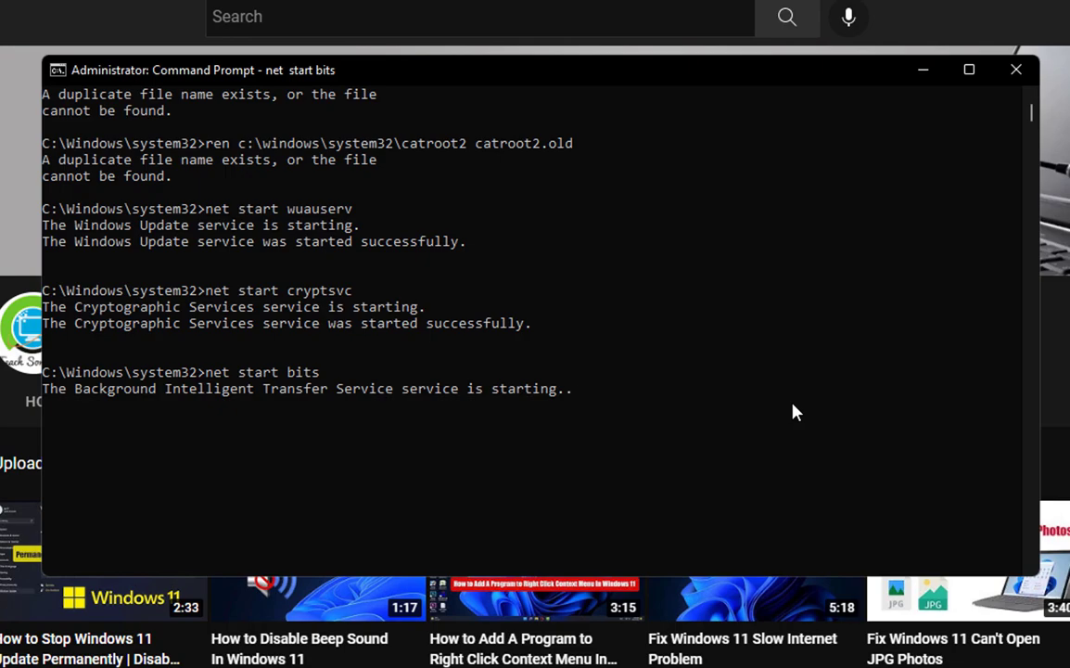
type("exit")
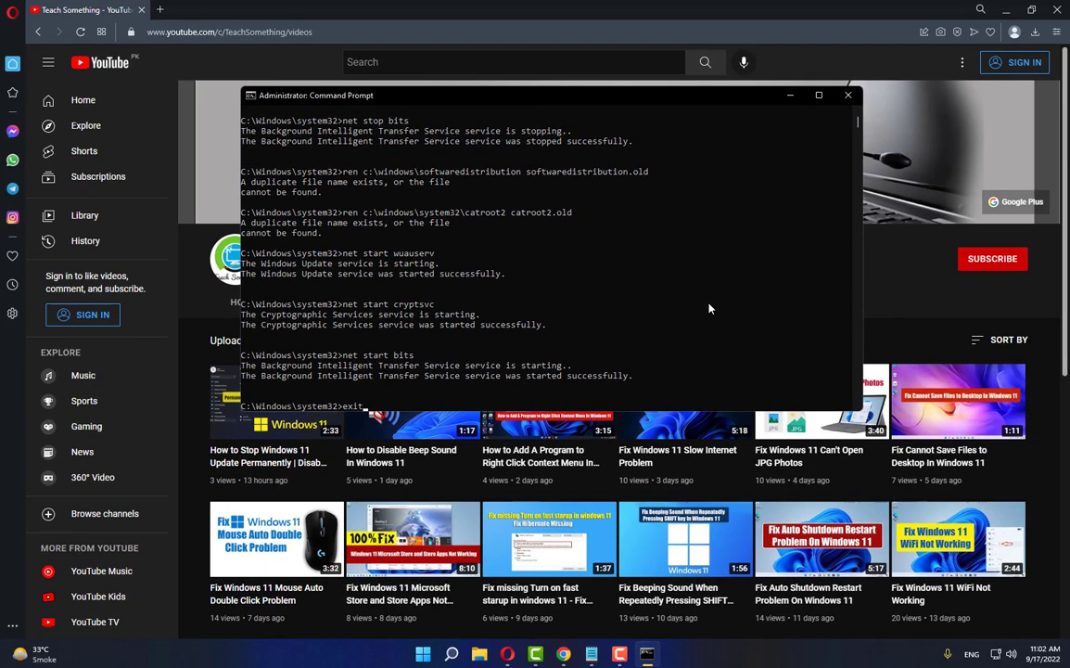
key("Return")
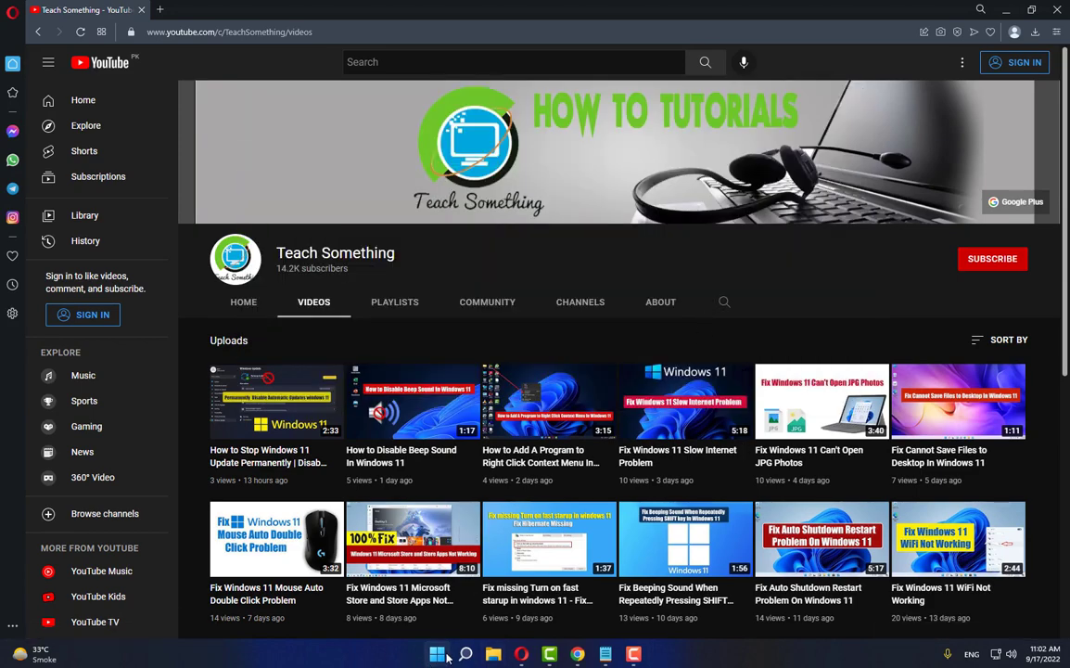
left_click(446, 656)
left_click(692, 609)
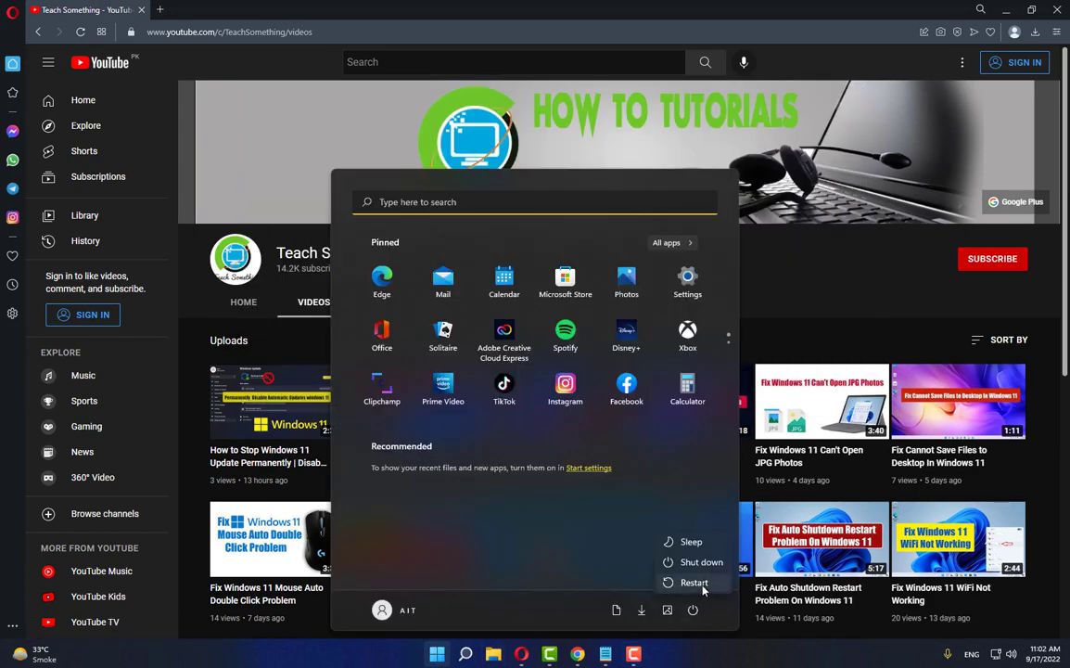
left_click(812, 258)
left_click(818, 257)
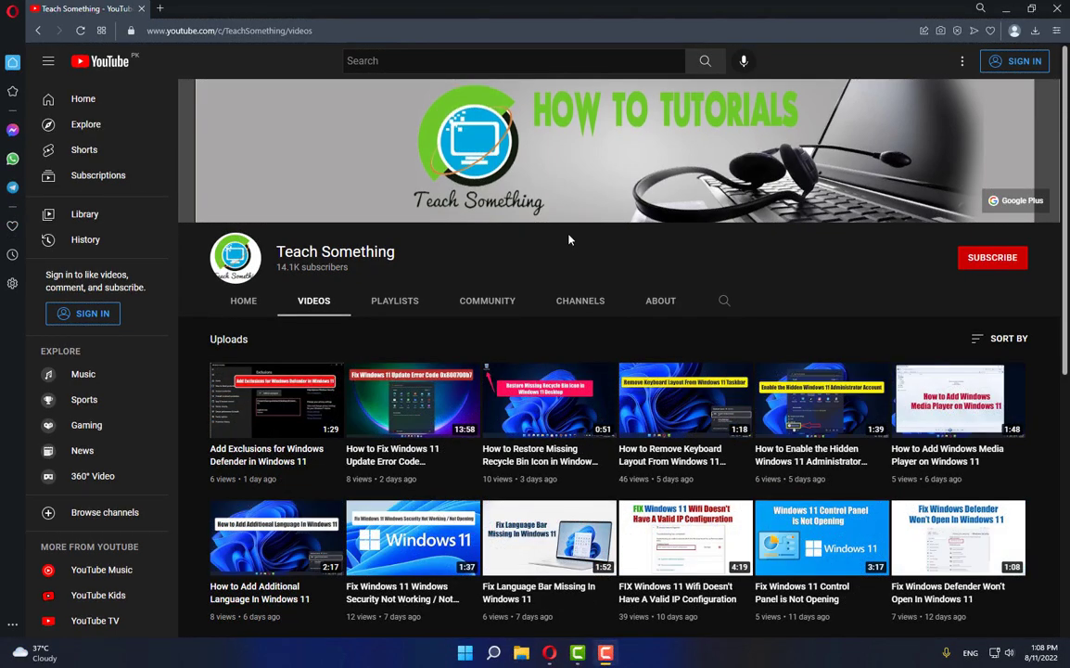
Step: Open Google in a new browser tab and search for "windows 11 download"
left_click(159, 8)
left_click(304, 206)
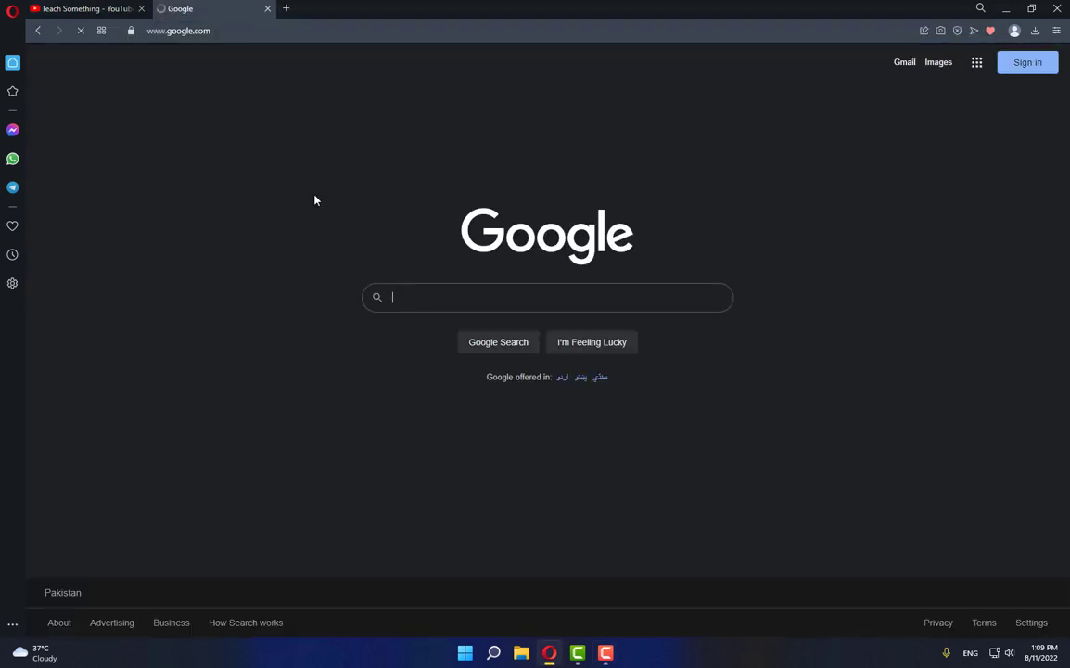
type("windo")
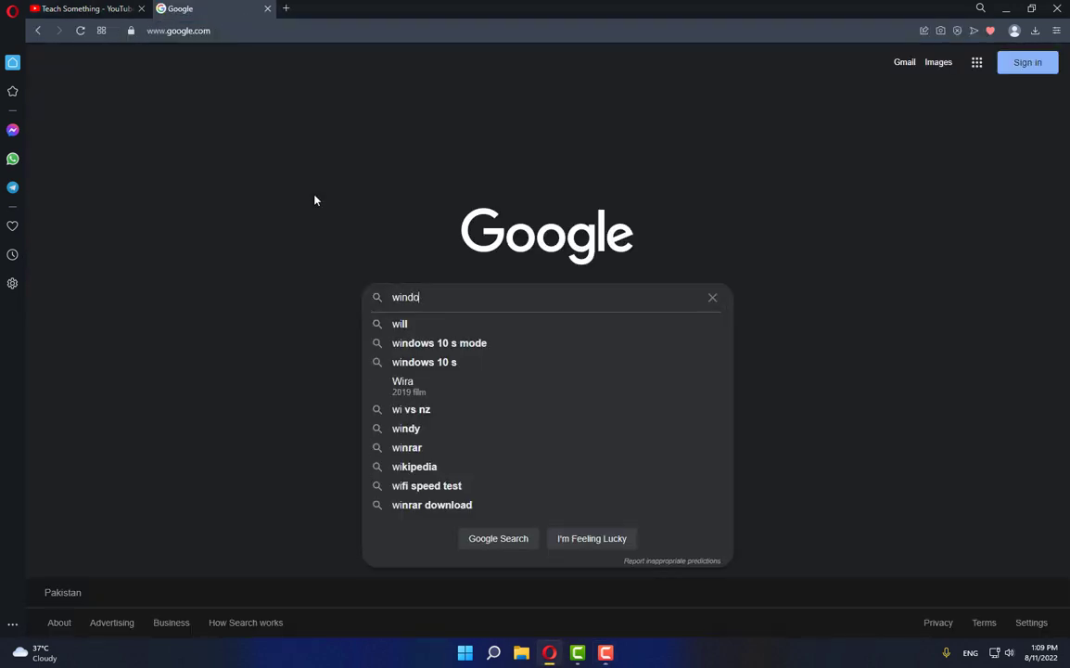
type("ws 11 download")
key("Return")
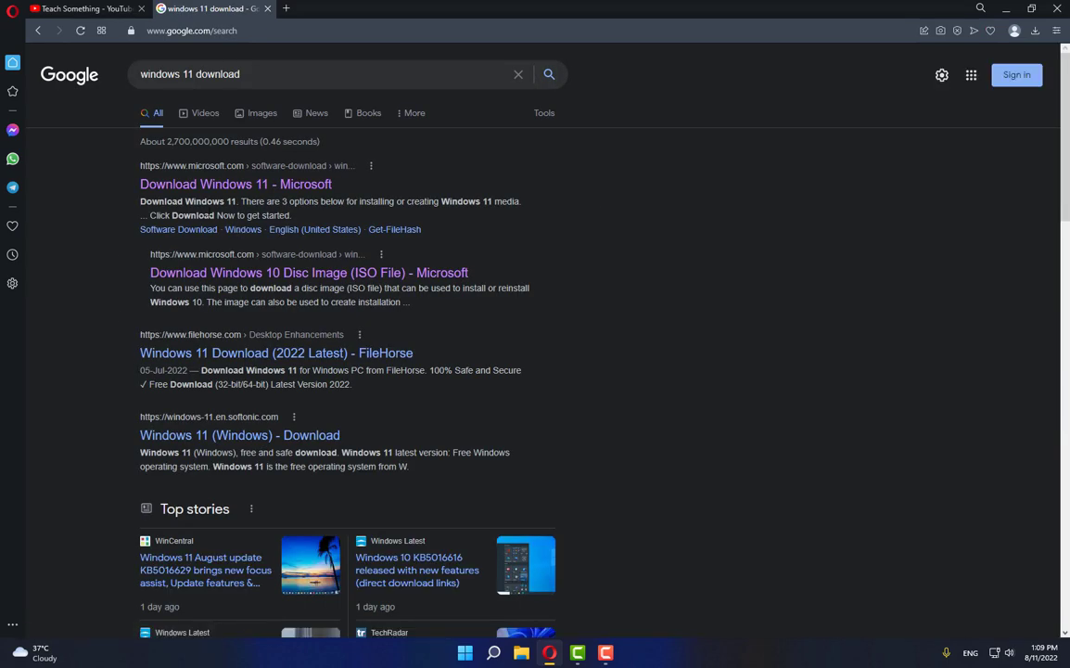
Step: Open Microsoft's Download Windows 11 page and go to the Create Windows 11 Installation Media section
left_click(232, 185)
scroll(378, 351, "down", 2)
scroll(378, 350, "down", 1)
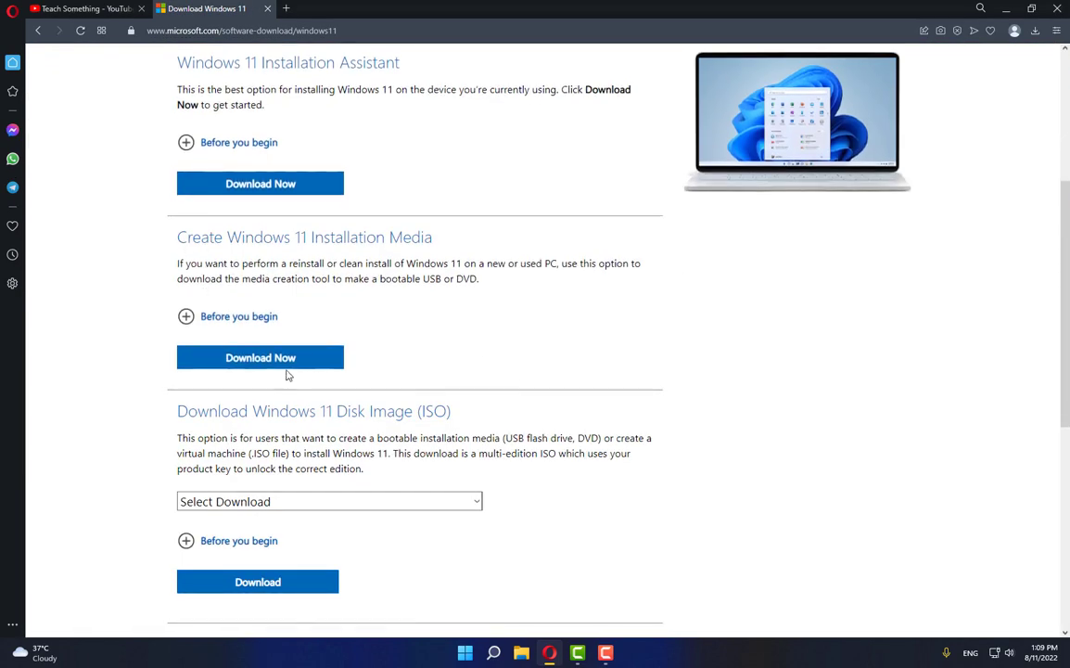
left_click_drag(175, 238, 457, 242)
left_click(415, 238)
Step: Download the installation media tool as MediaCreationToolW11 into the Downloads folder and minimize the browser
left_click(293, 369)
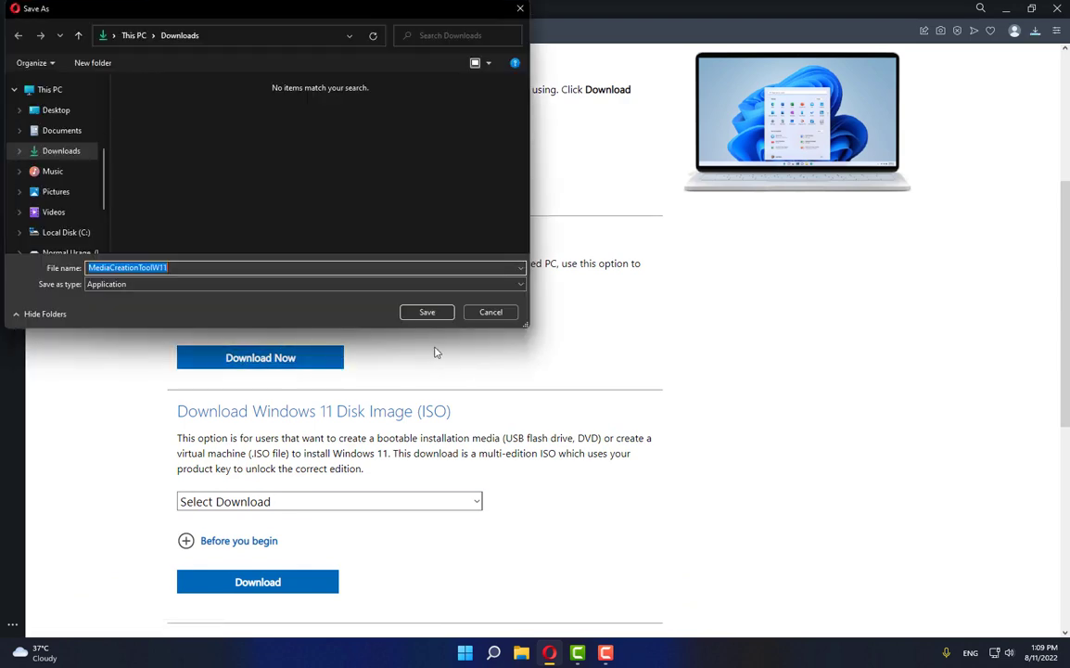
left_click(426, 313)
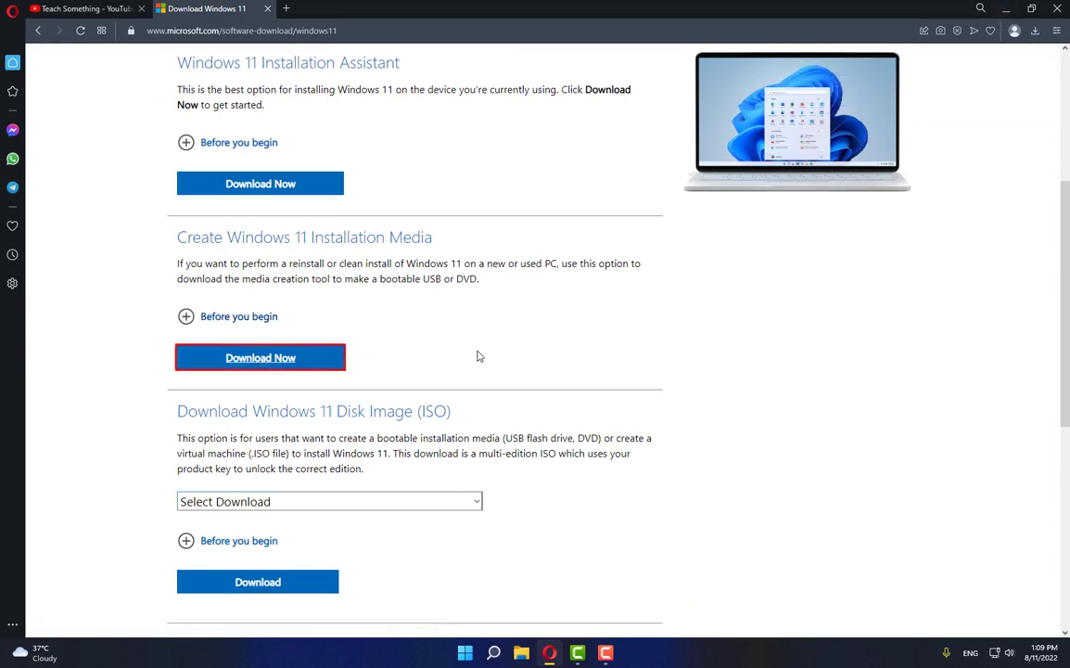
left_click(1007, 9)
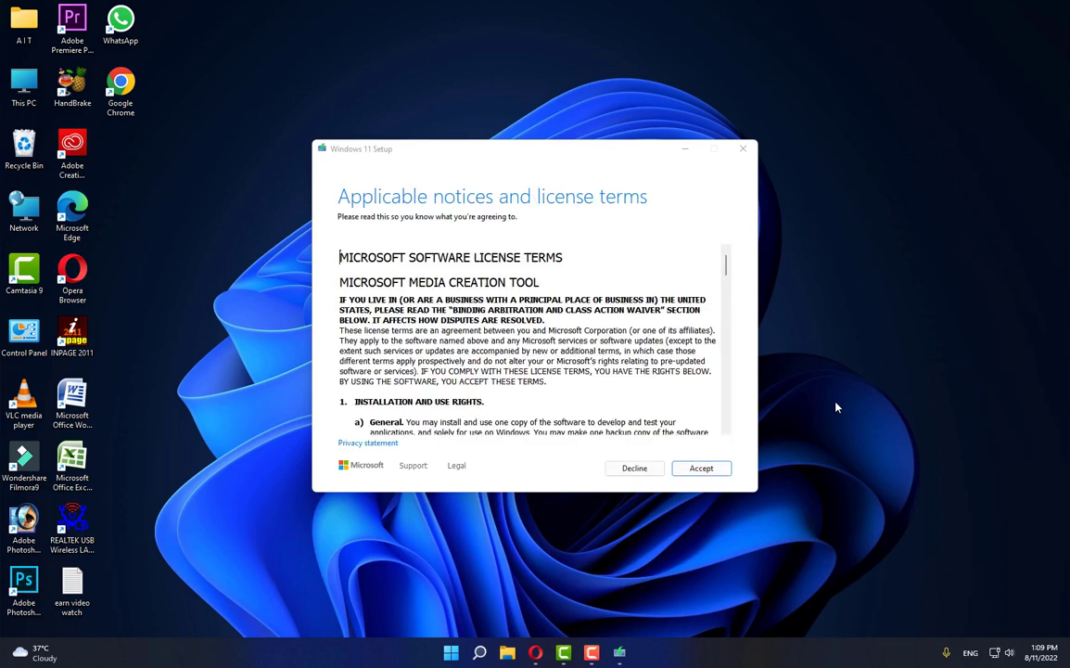
Step: Accept the Media Creation Tool license terms and continue with the recommended language and edition for this PC
left_click(722, 471)
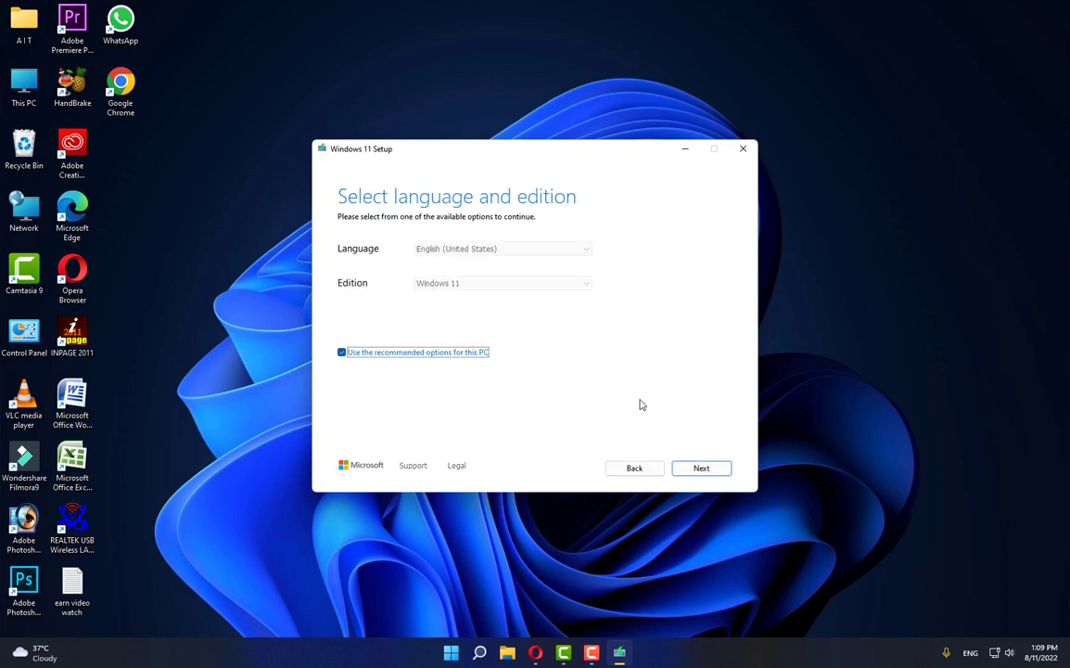
left_click(471, 355)
left_click(343, 352)
left_click(727, 467)
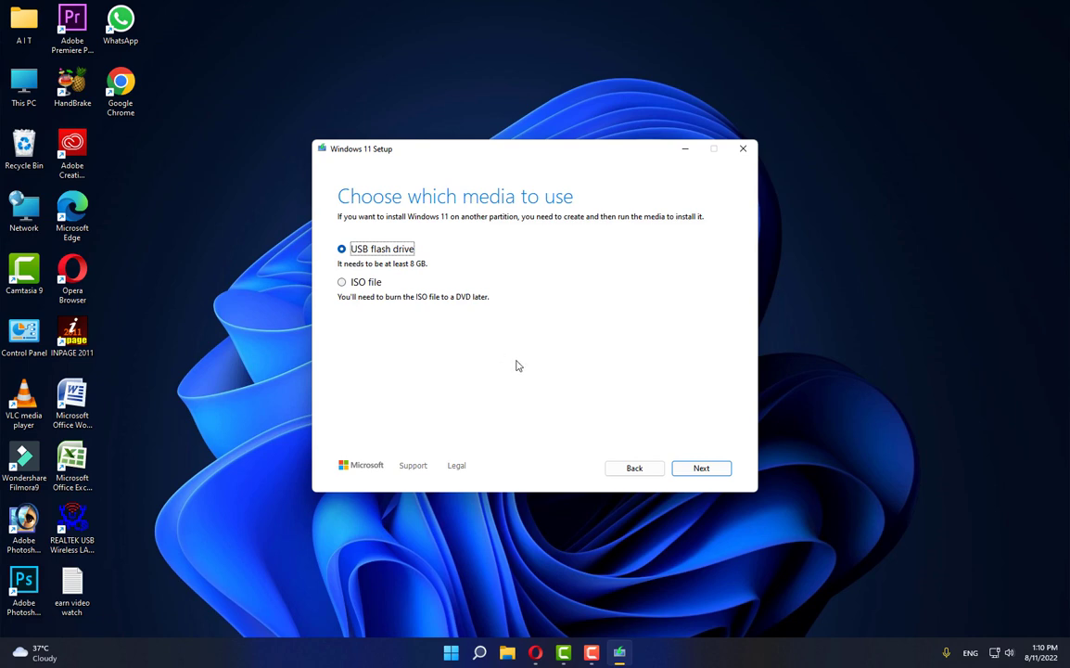
Step: Choose ISO file as the media and save it in Downloads under the name "Windows 11 version"
left_click(342, 284)
left_click(722, 471)
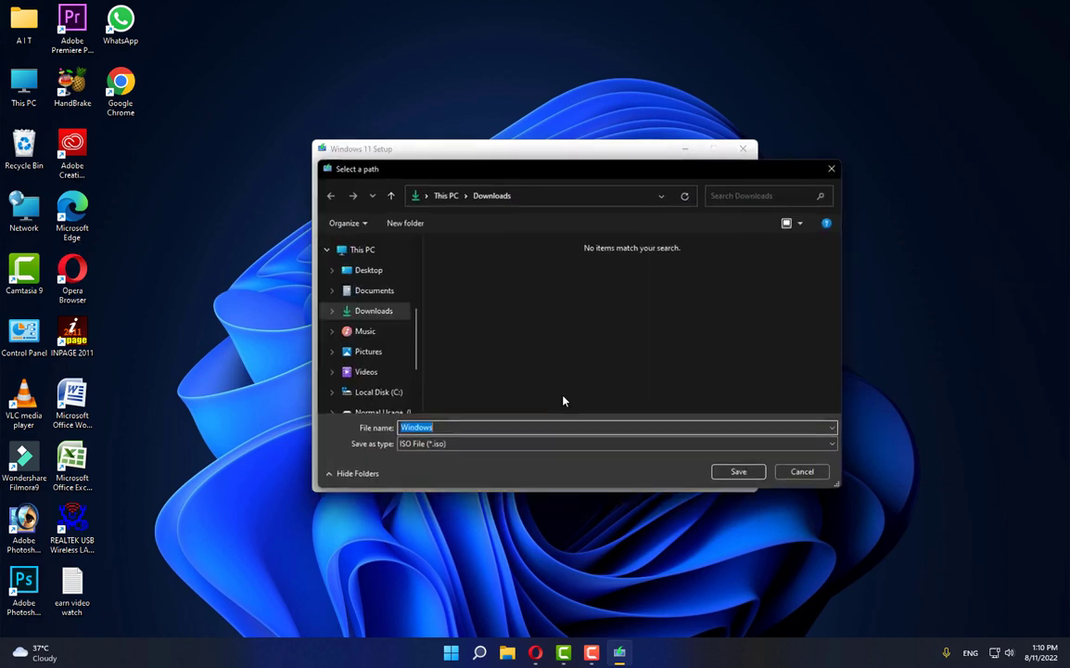
left_click(454, 427)
type("11 version")
left_click(725, 472)
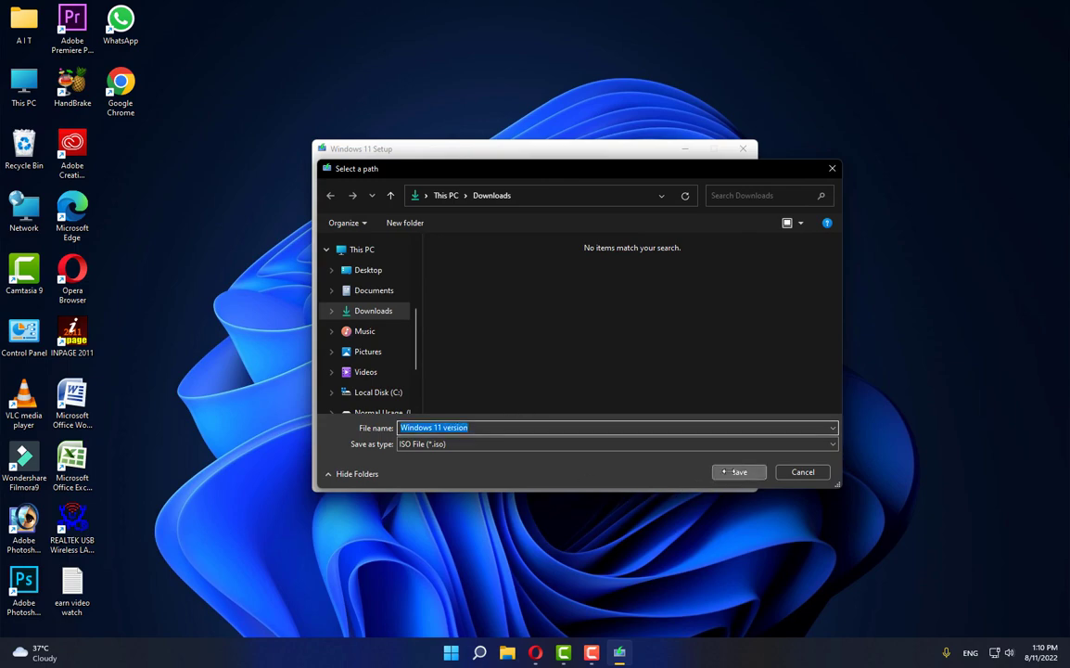
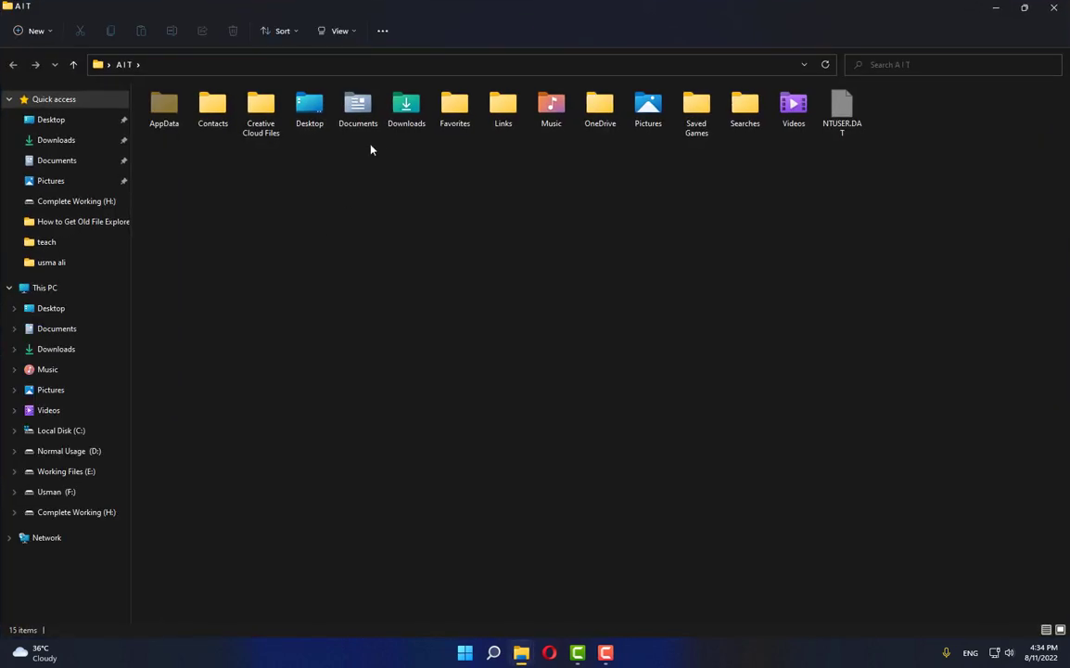
Step: Mount the "Windows 11 new" disc image from the Downloads folder, run its setup application and show the desktop
double_click(405, 108)
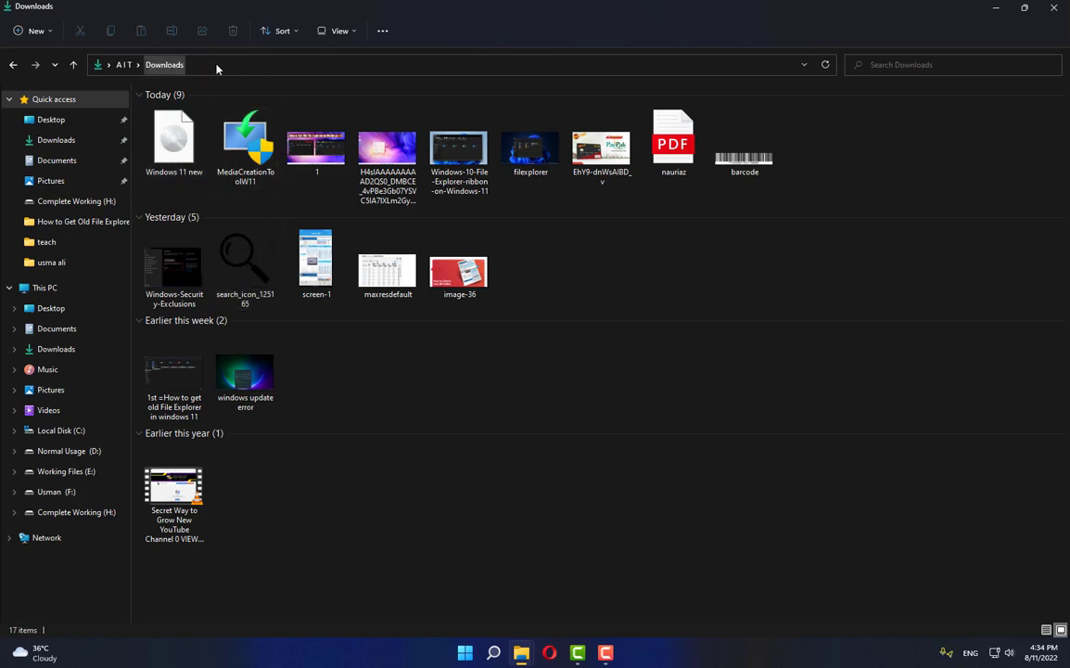
double_click(173, 139)
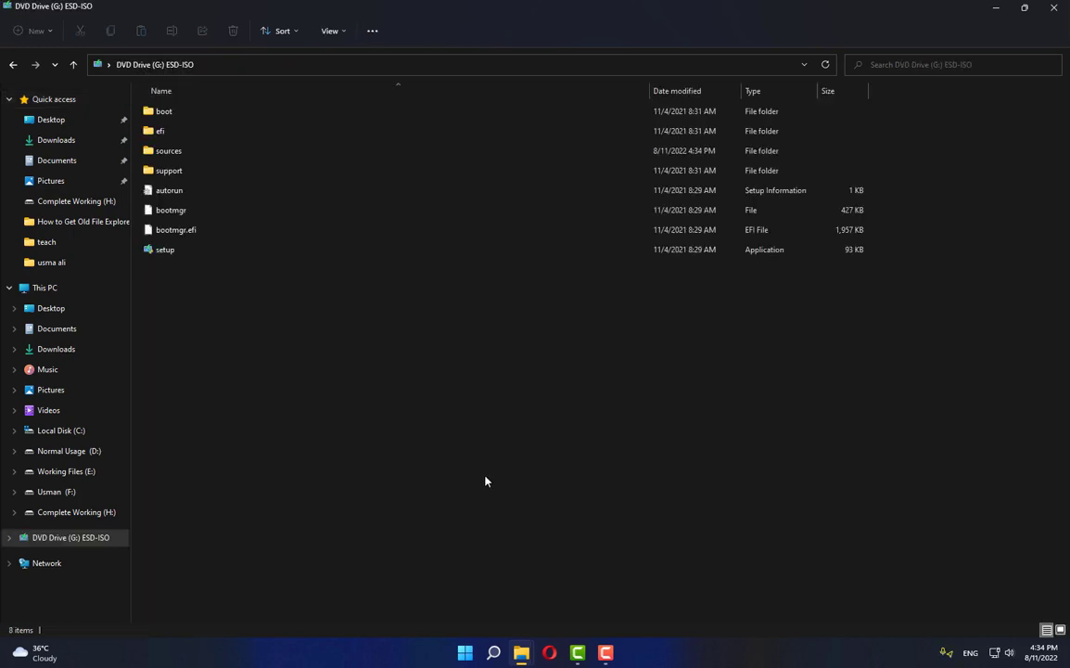
left_click(158, 252)
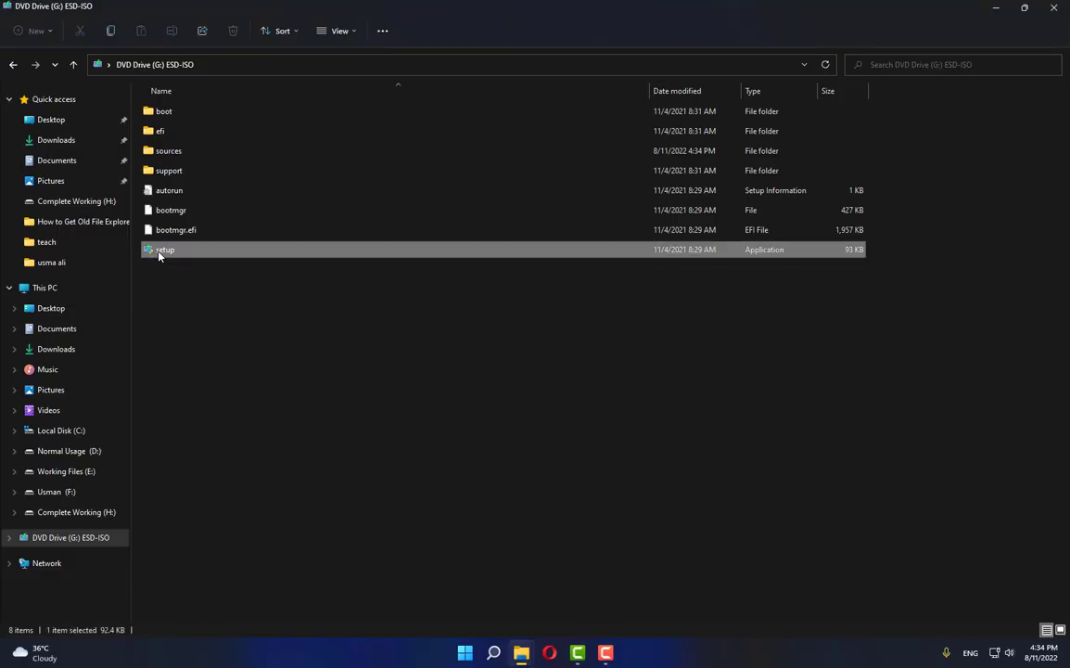
double_click(159, 253)
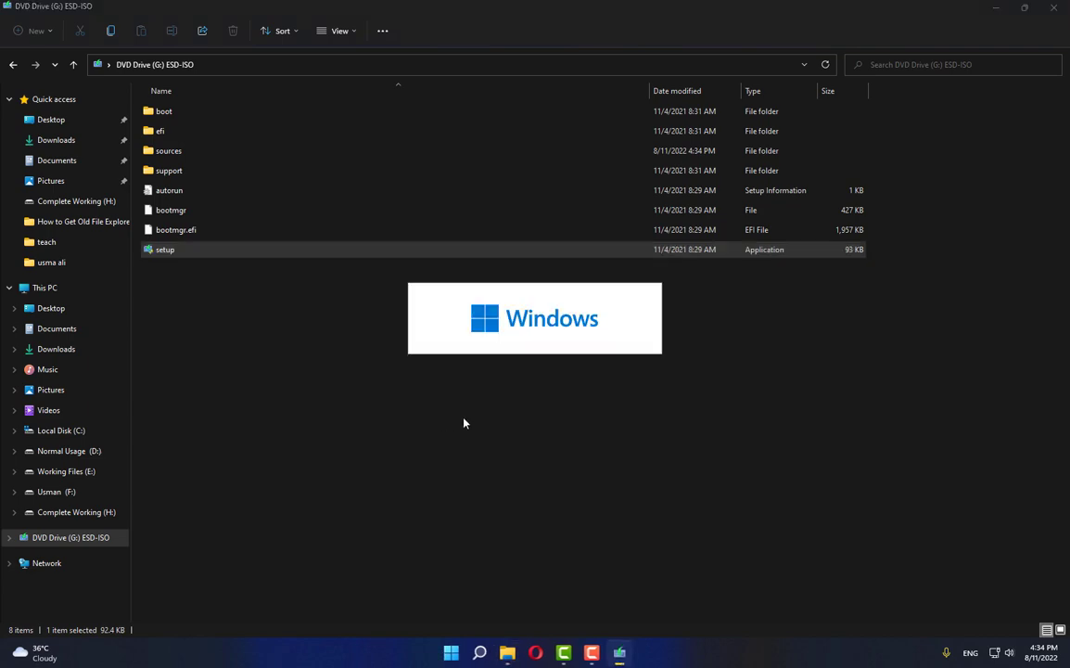
key("super+d")
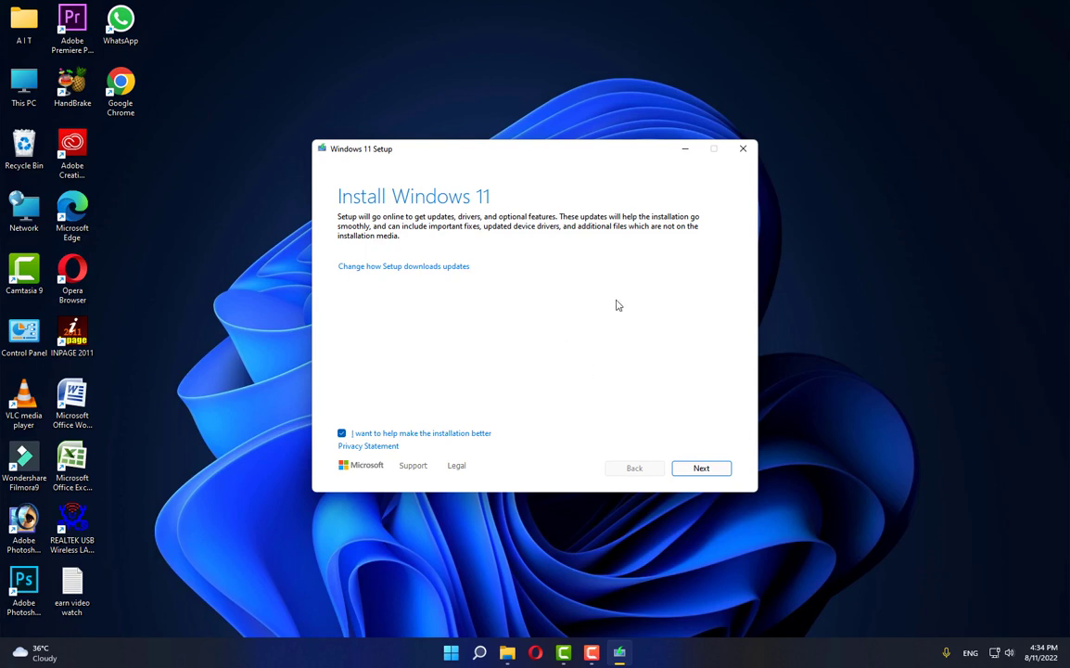
Step: Continue past the Install Windows 11 page and close the setup at the system requirements check
left_click(703, 469)
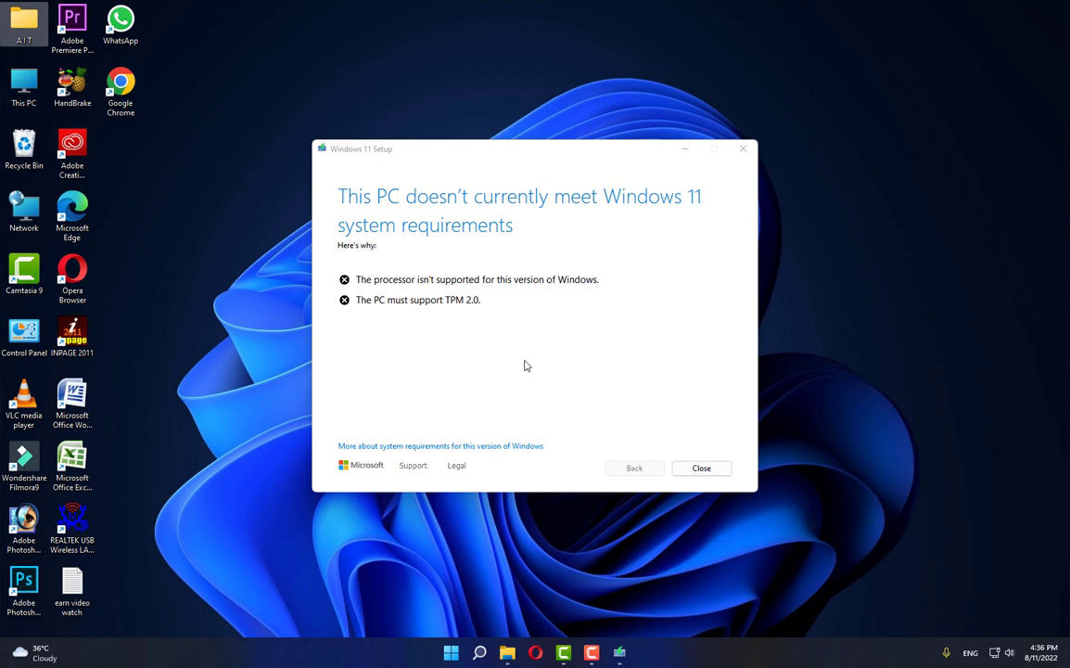
left_click(690, 473)
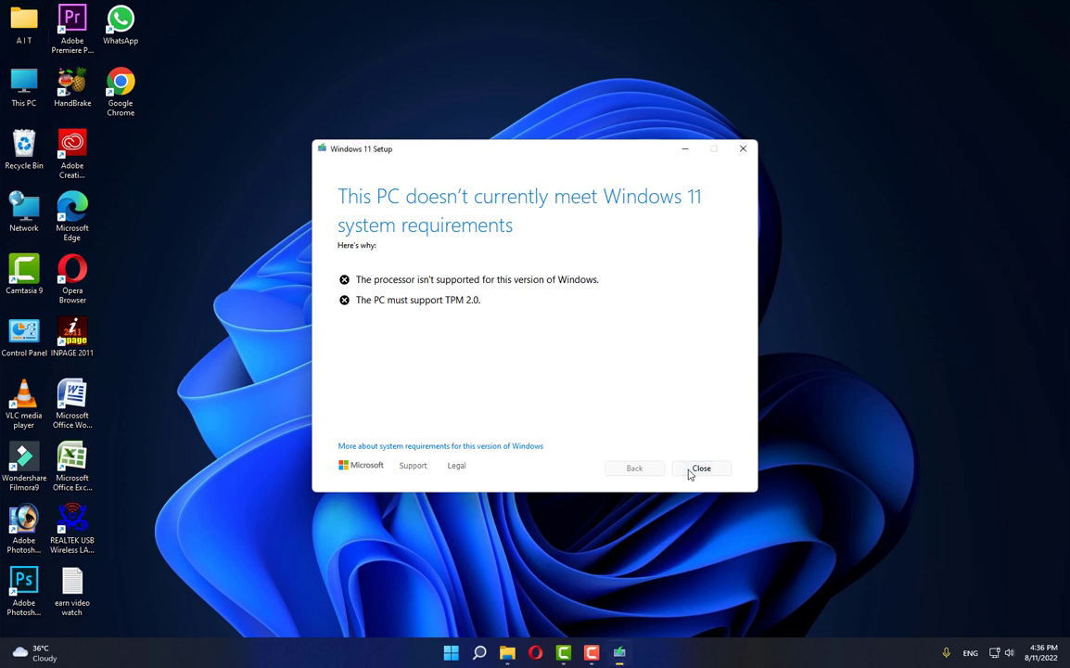
left_click(700, 468)
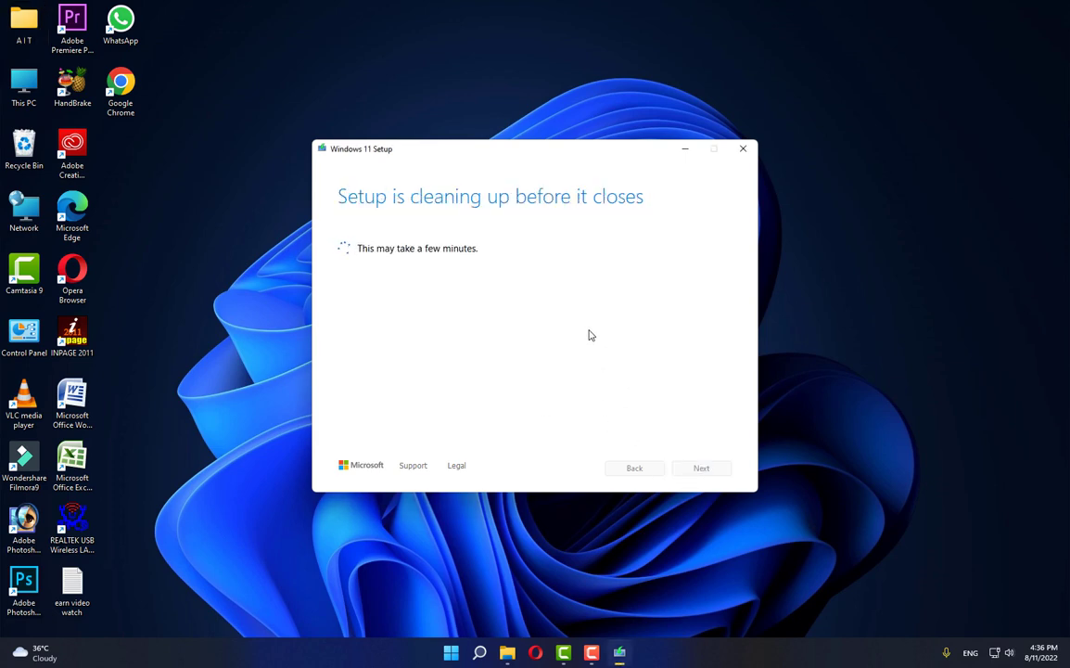